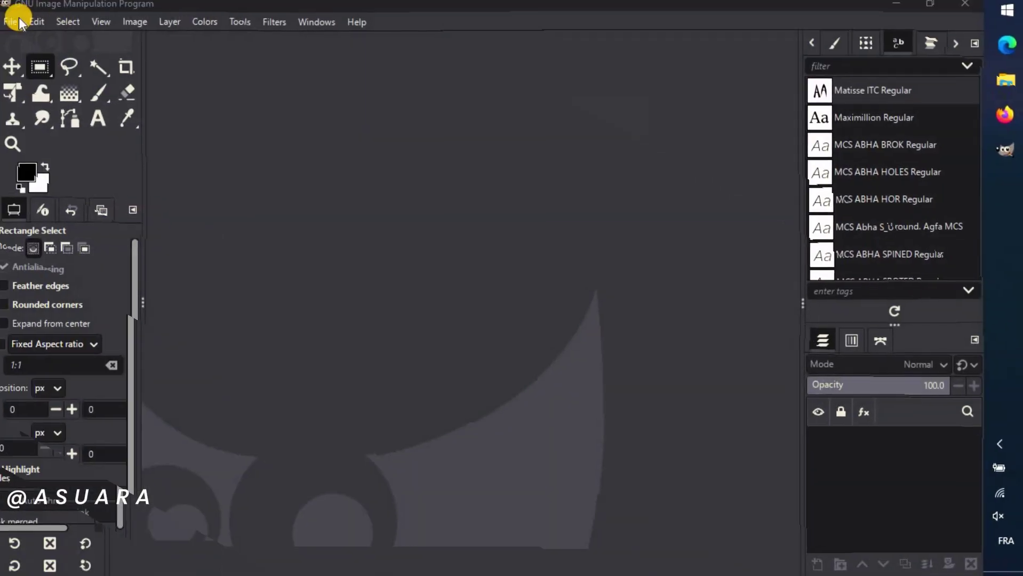
Step: Open the recent cloud photo 5.jpg and zoom in on it
left_click(12, 22)
left_click(205, 135)
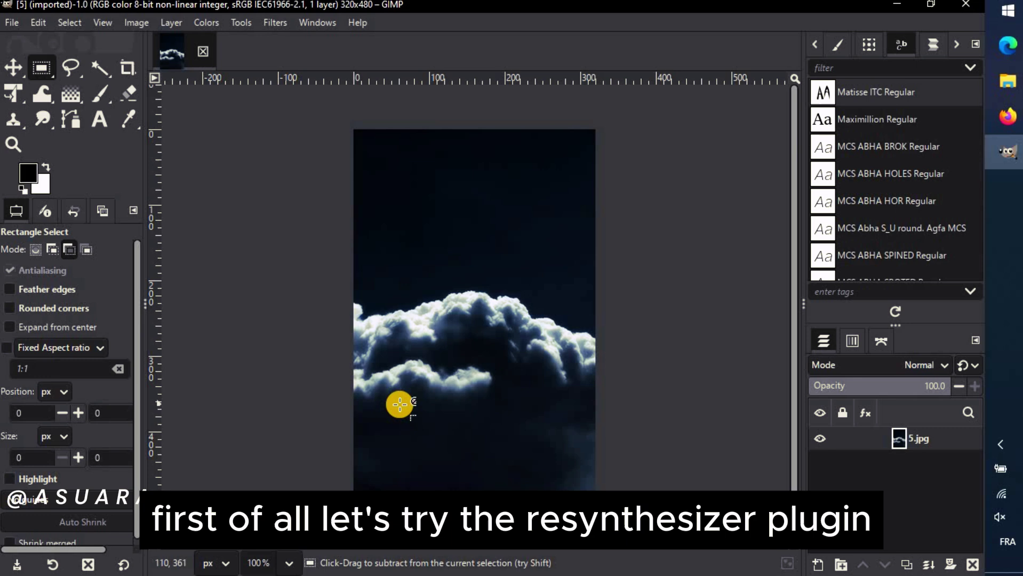
scroll(400, 405, "up", 5)
Step: Lasso a patch of dark sky above the clouds and fill it with Heal Selection
left_click(71, 67)
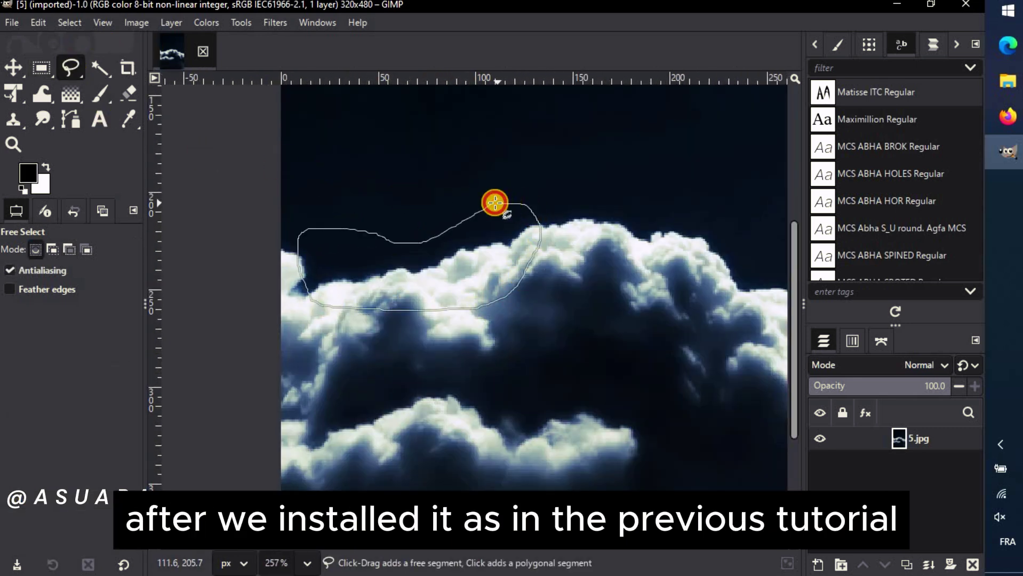
left_click_drag(494, 202, 482, 202)
key("Return")
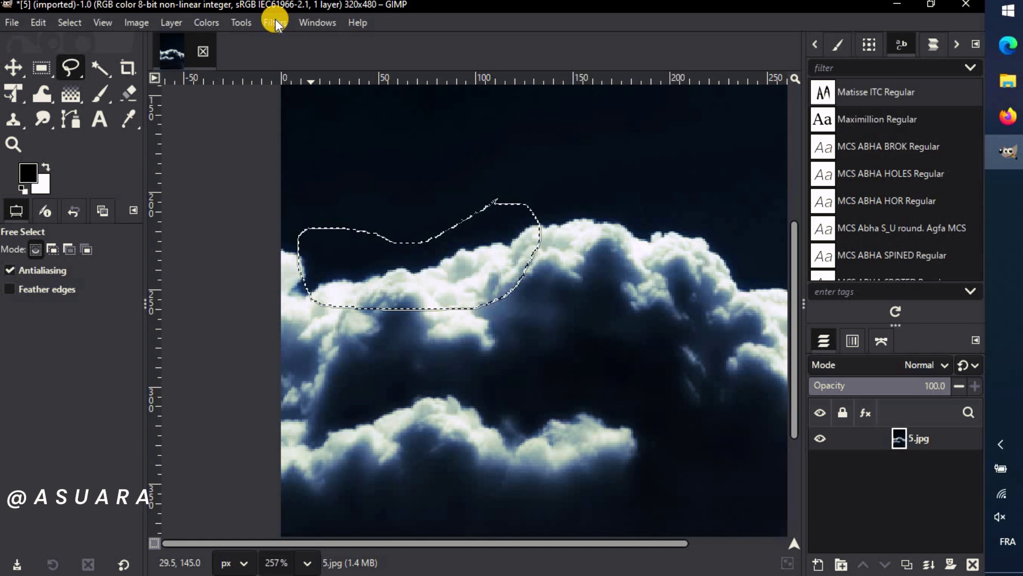
left_click(275, 23)
mouse_move(392, 404)
left_click(456, 403)
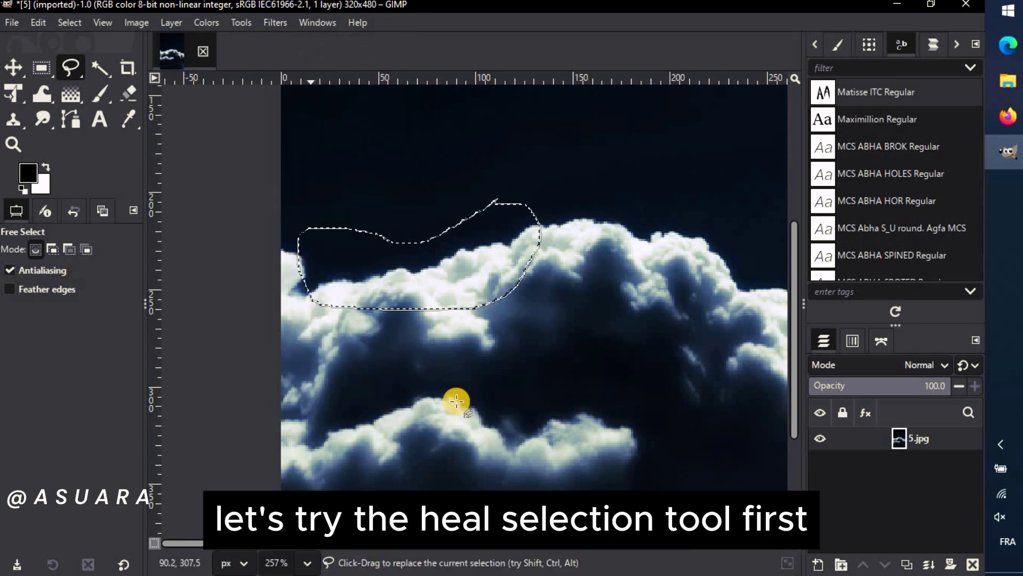
left_click(474, 360)
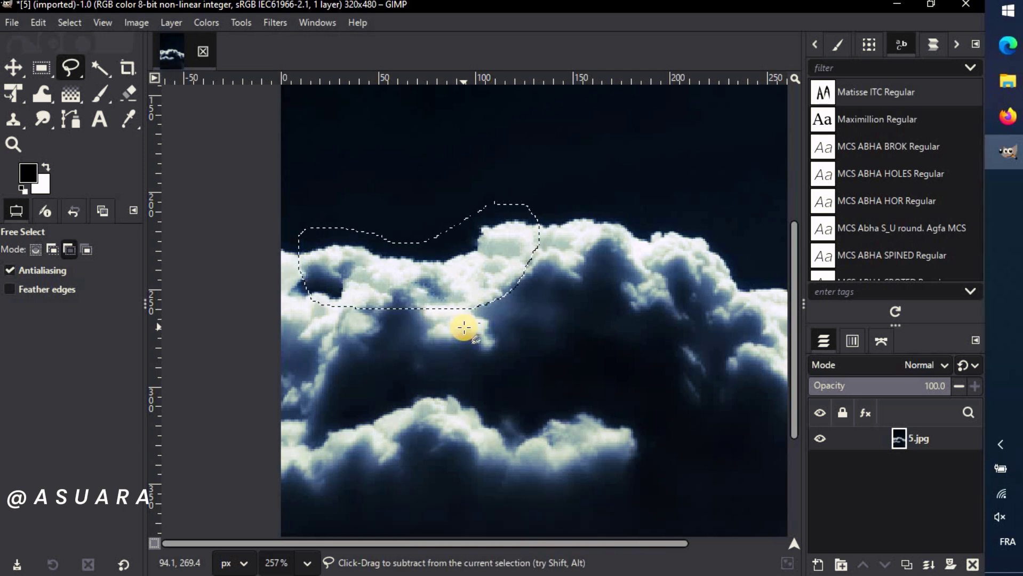
Step: Toggle undo and redo to compare the sky before and after healing
key("ctrl+z")
key("ctrl+y")
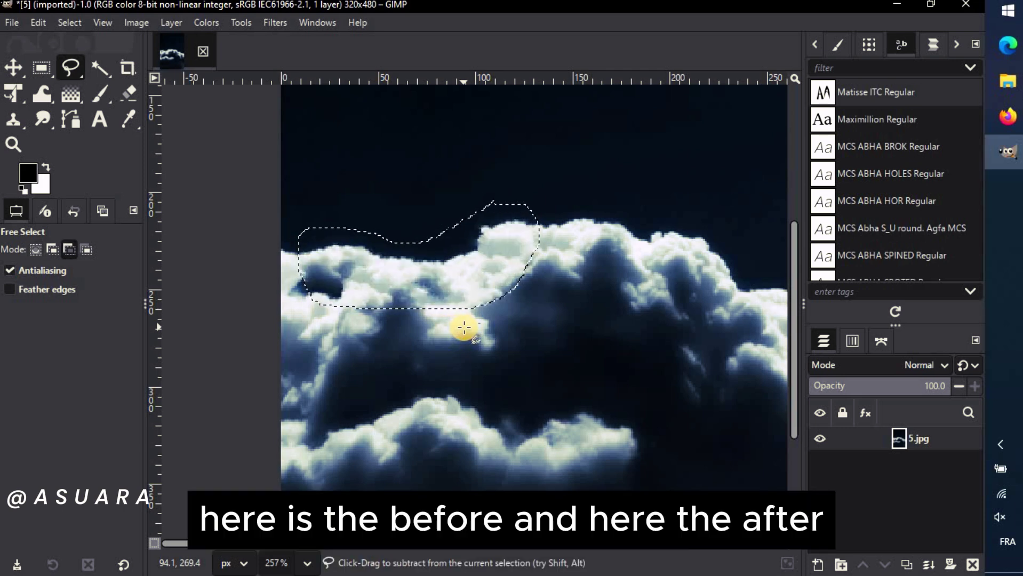
key("ctrl+z")
key("ctrl+y")
Step: Clear the selection and close the Filters menu without running anything
left_click(69, 22)
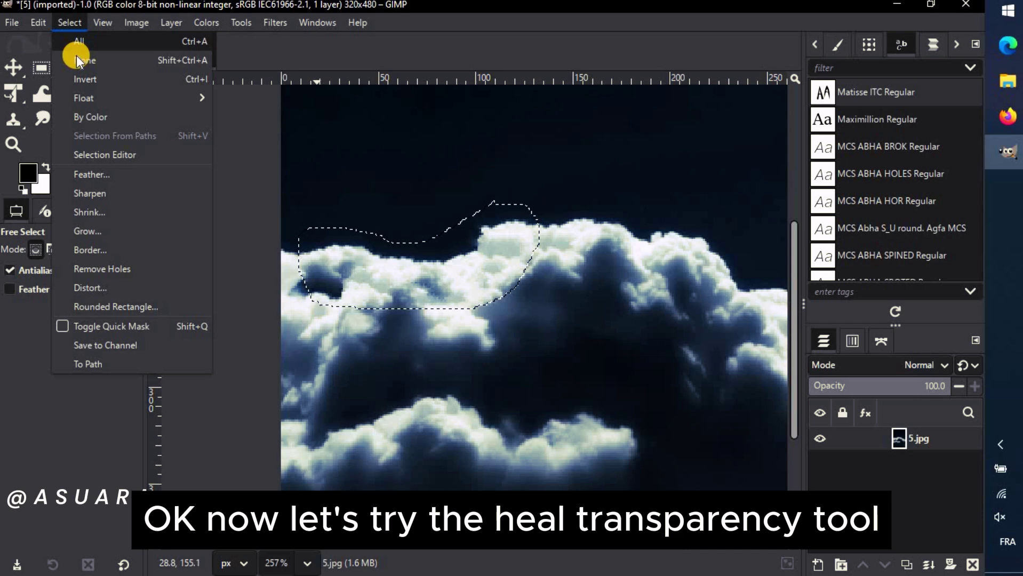
left_click(78, 60)
left_click(276, 23)
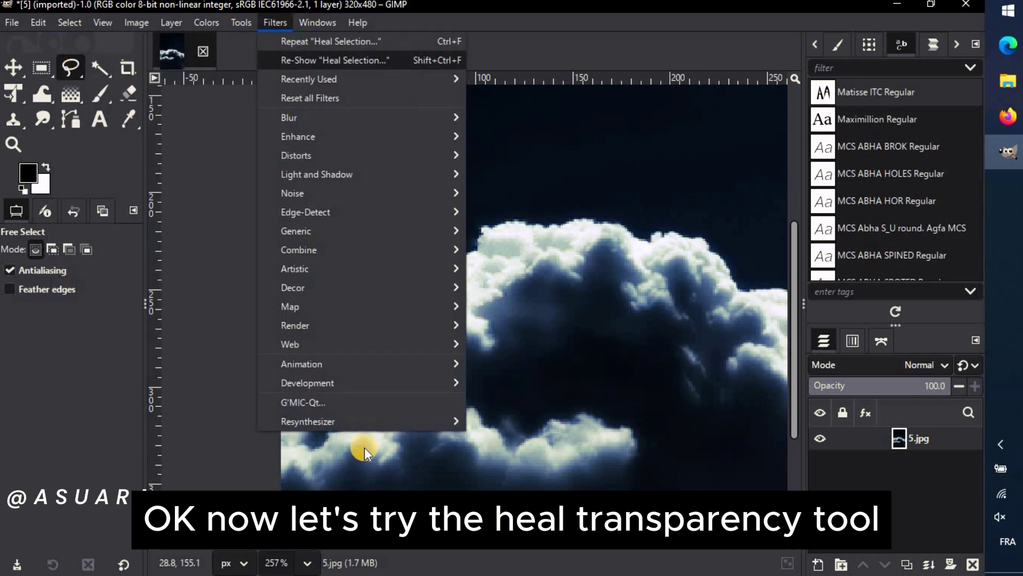
mouse_move(459, 422)
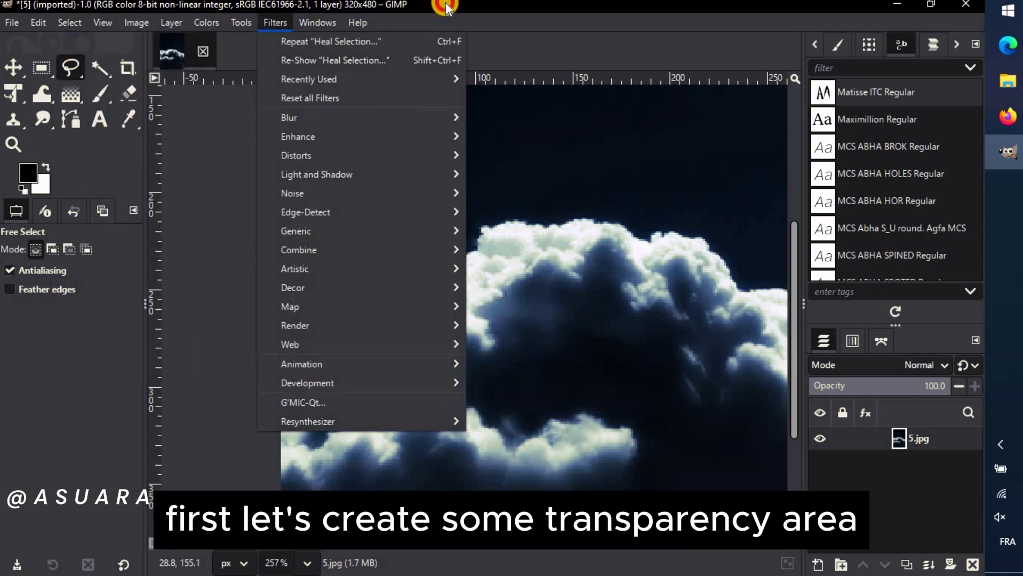
key("Escape")
Step: Test the Eraser with a red background colour, then reset to default black and white
left_click(128, 93)
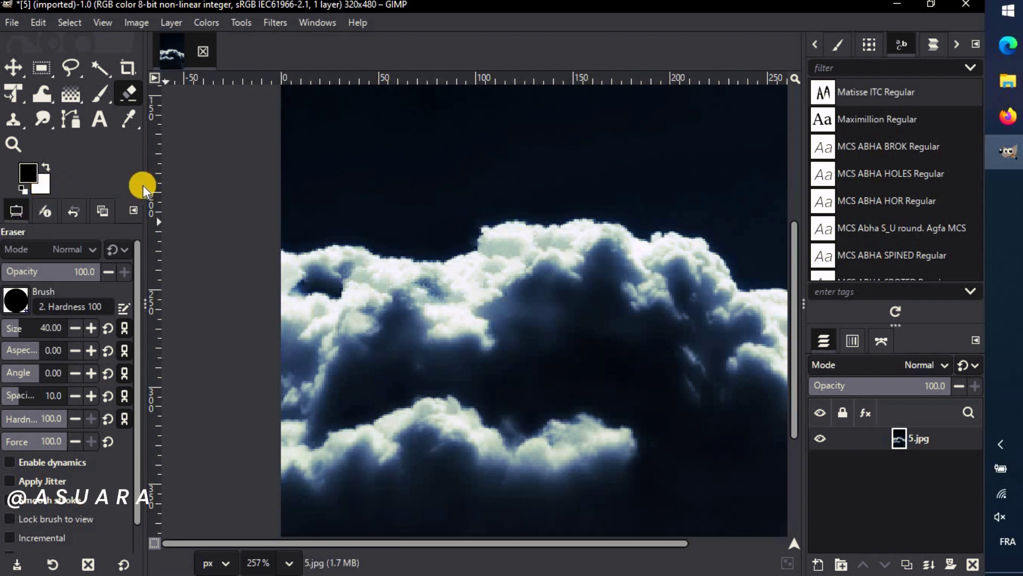
left_click(41, 185)
left_click(439, 190)
left_click(624, 463)
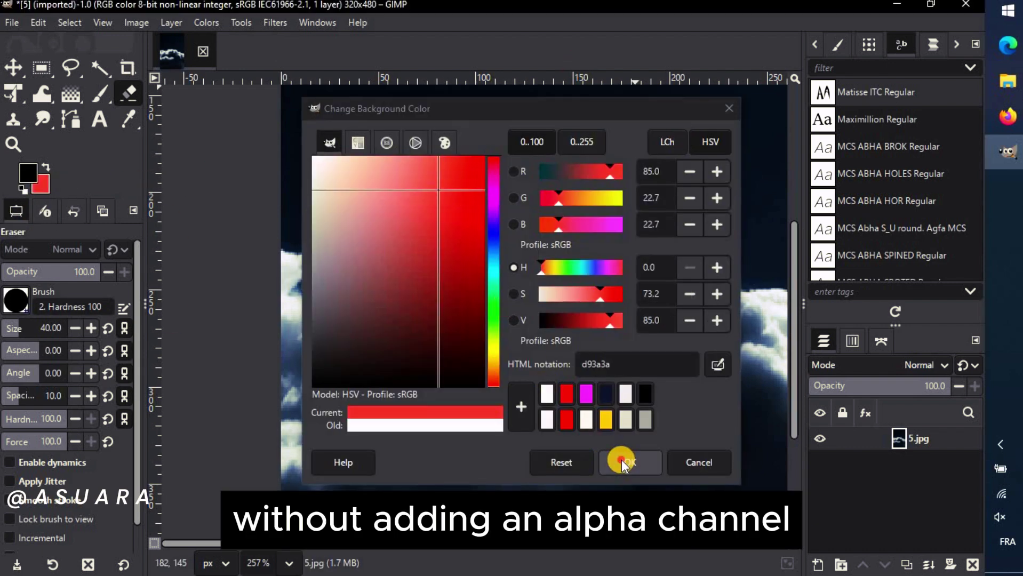
mouse_move(377, 265)
left_mouse_down()
mouse_move(453, 258)
mouse_move(539, 228)
left_mouse_up()
left_click(23, 189)
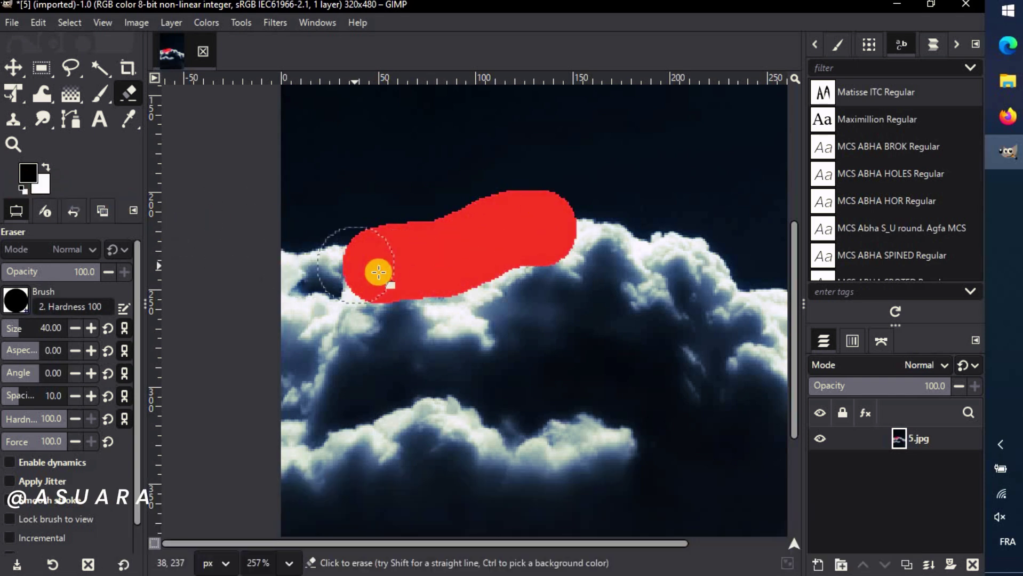
left_click_drag(388, 261, 555, 224)
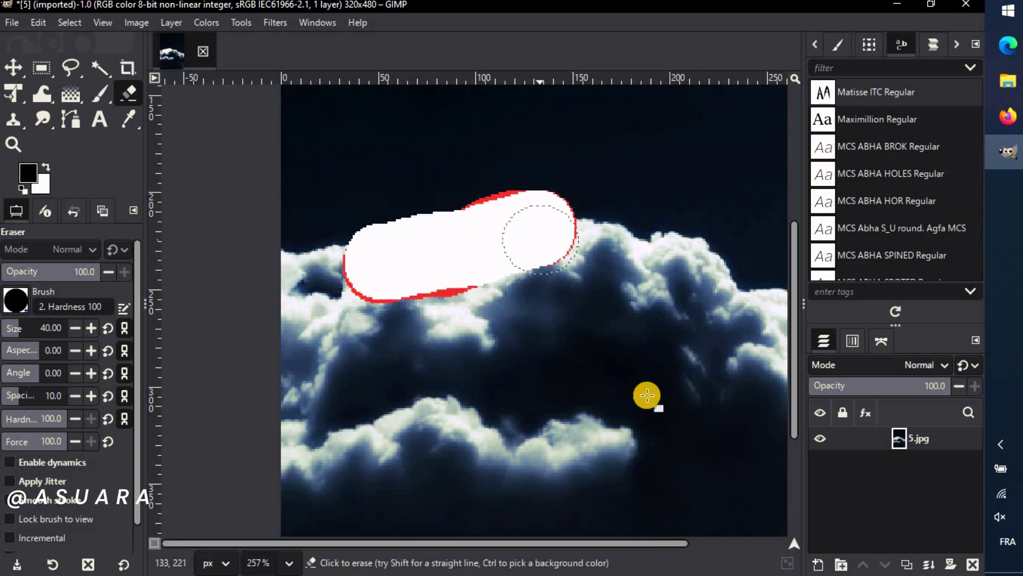
Step: Add an alpha channel to the 5.jpg layer and erase a sky blob to transparency
right_click(900, 443)
left_click(818, 488)
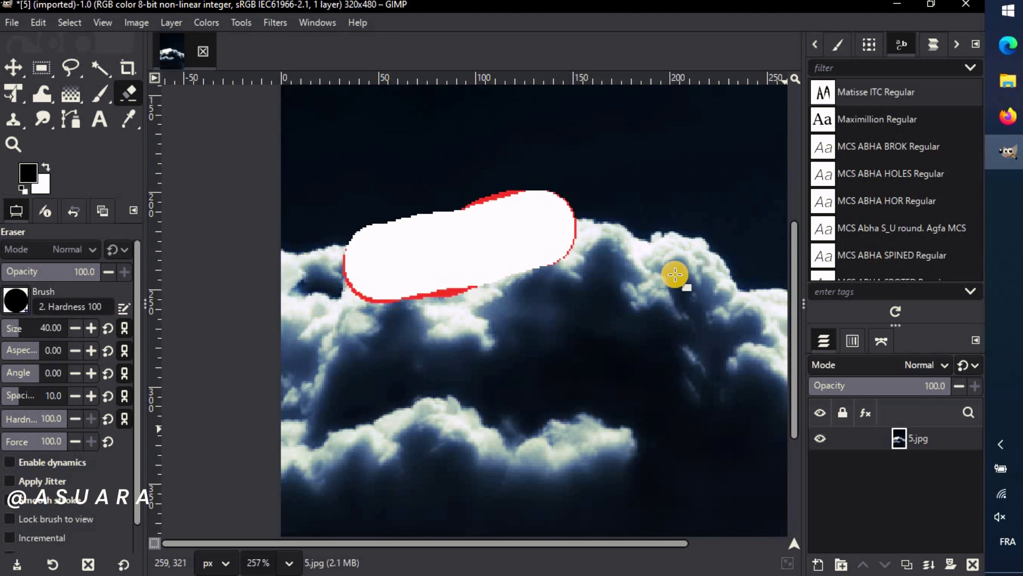
mouse_move(555, 217)
left_mouse_down()
mouse_move(368, 250)
mouse_move(397, 286)
mouse_move(513, 248)
mouse_move(571, 205)
left_mouse_up()
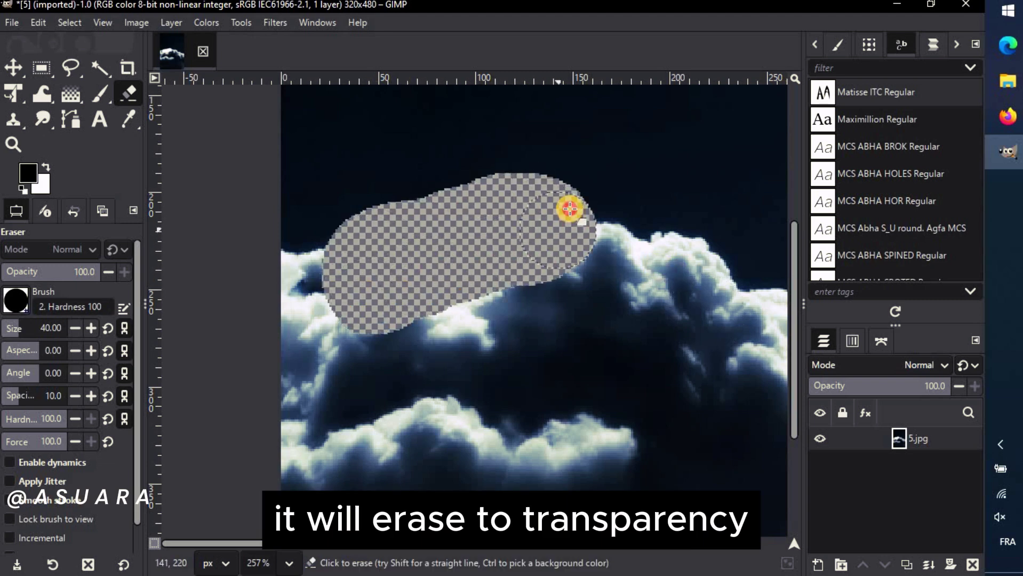
Step: Run Heal Transparency on the image and dismiss the execution error and undo warning
left_click(13, 67)
left_click(267, 33)
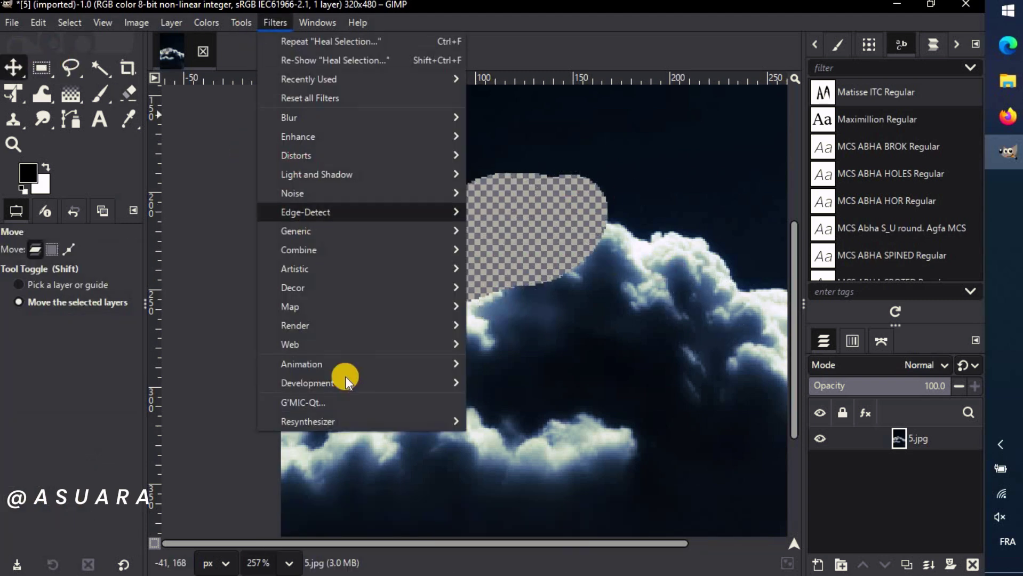
mouse_move(309, 418)
left_click(514, 437)
left_click(486, 340)
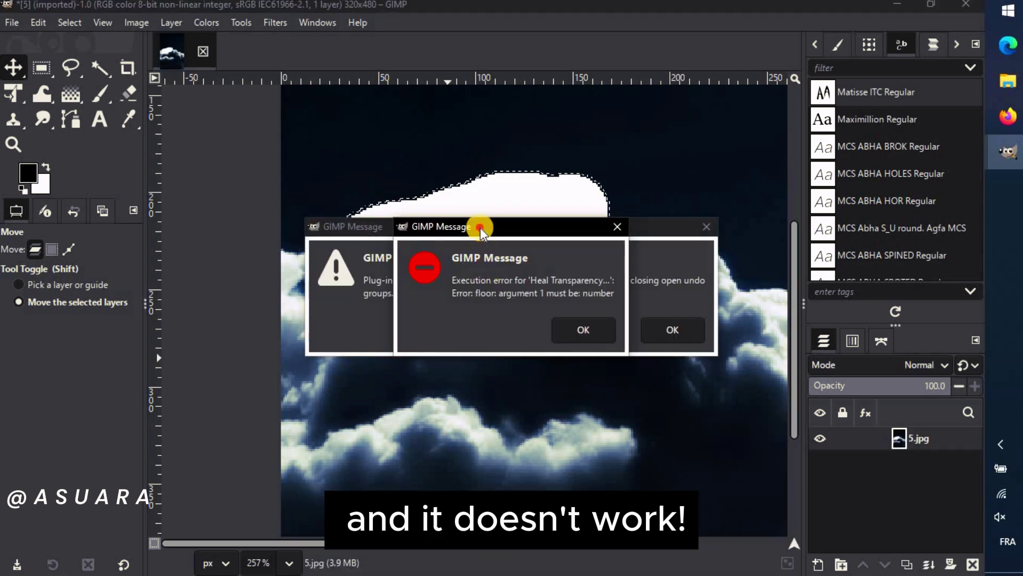
left_click_drag(480, 224, 482, 329)
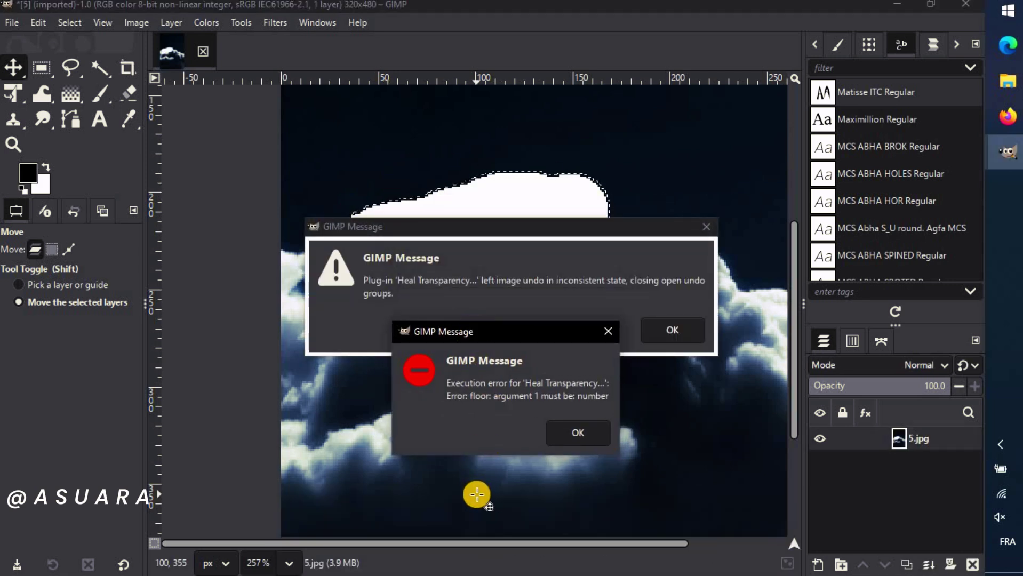
left_click(578, 433)
left_click(670, 327)
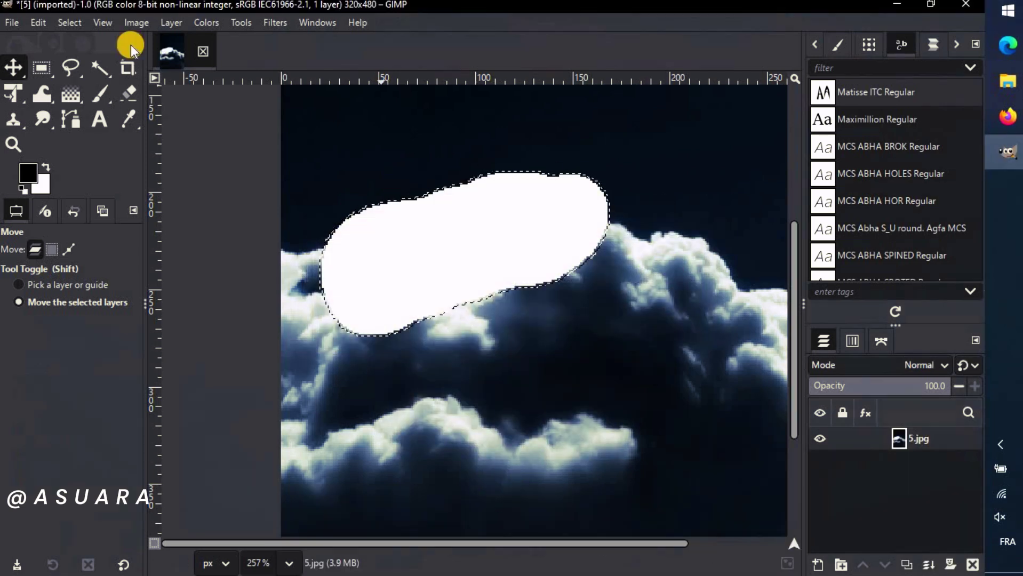
Step: In Preferences > Folders > Scripts, select the first scripts folder path
left_click(47, 23)
left_click(53, 385)
scroll(133, 385, "down", 5)
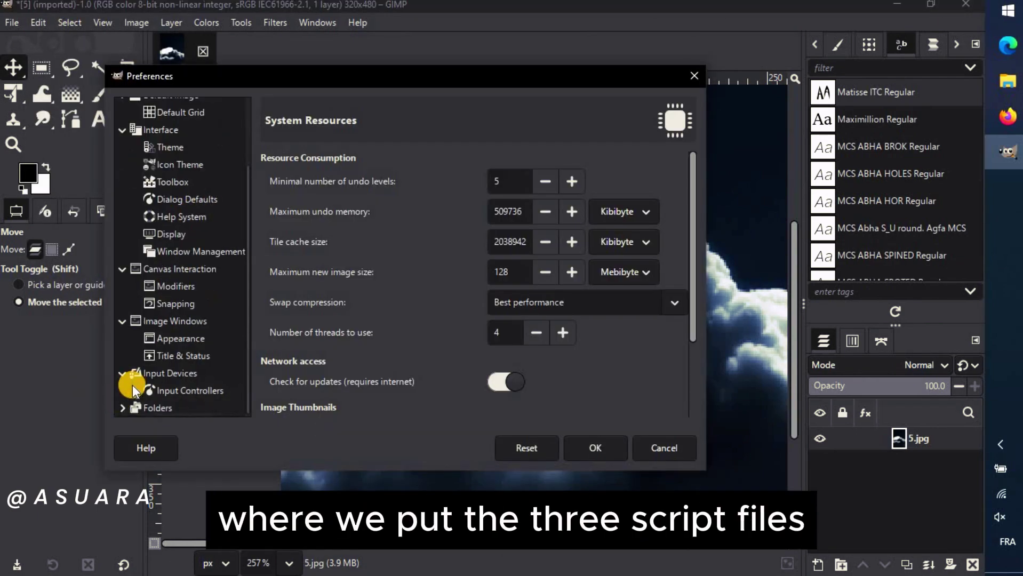
left_click(121, 410)
scroll(164, 326, "down", 3)
scroll(176, 347, "down", 2)
left_click(172, 327)
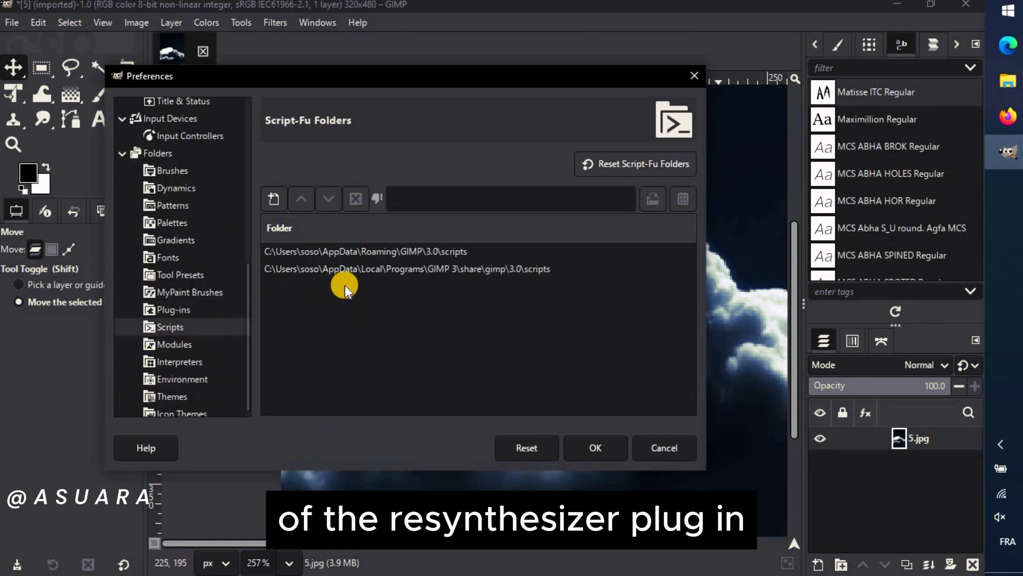
left_click(389, 252)
Step: Show the scripts folder location in File Explorer and open the scripts folder
left_click(682, 199)
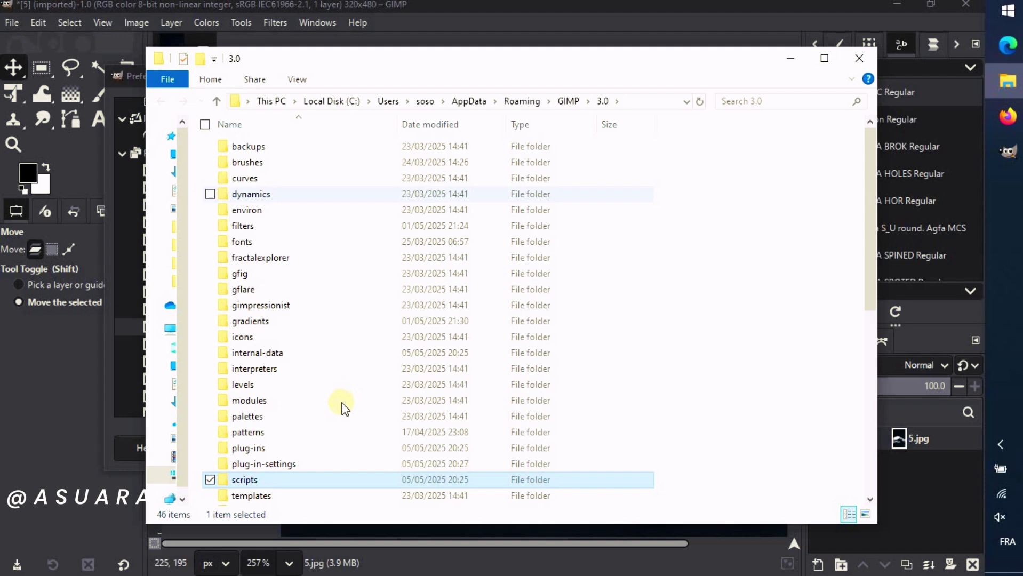
scroll(342, 409, "down", 1)
double_click(247, 432)
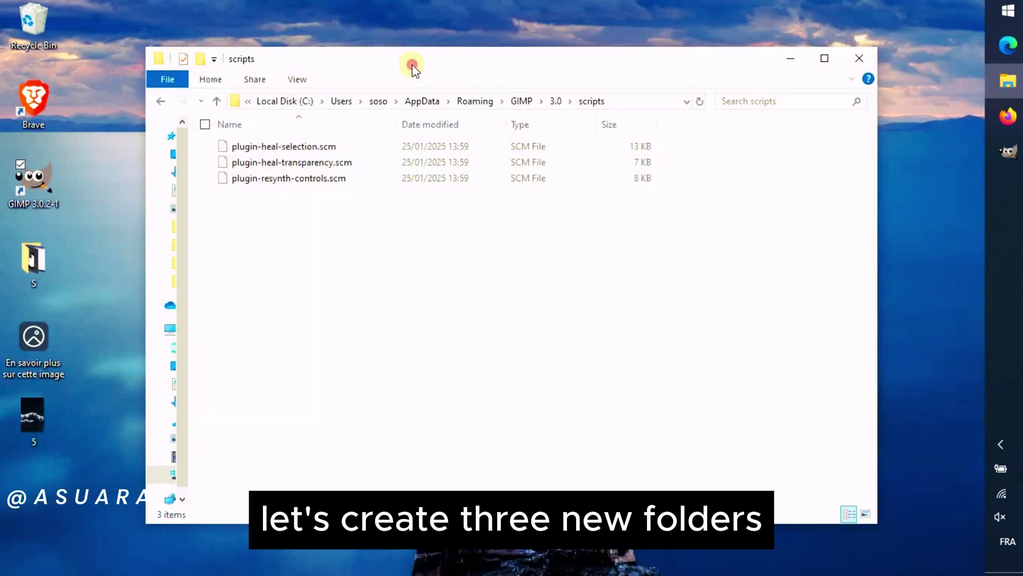
left_click_drag(412, 64, 437, 69)
Step: Create three new empty folders in the scripts folder
right_click(403, 242)
mouse_move(386, 457)
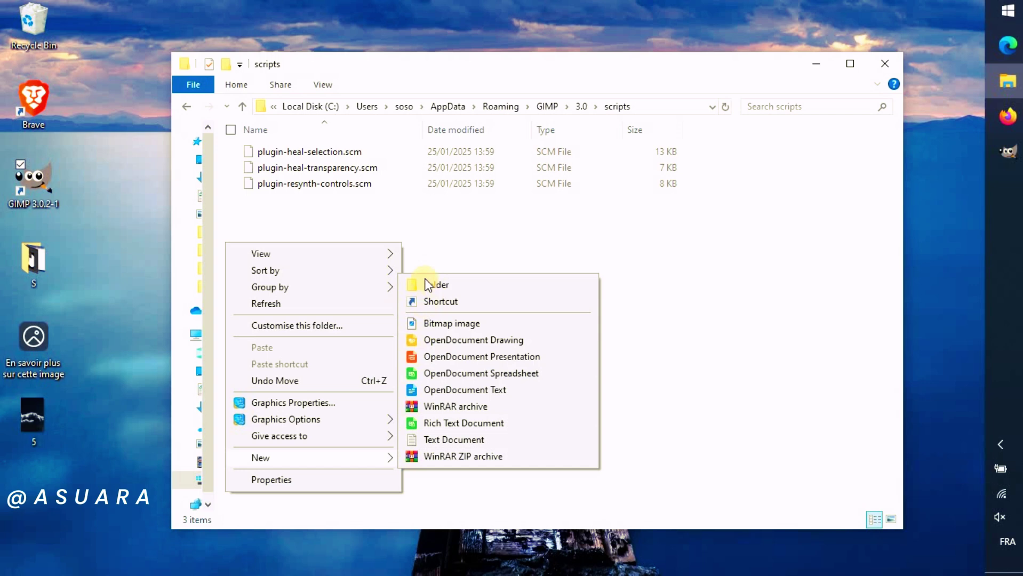
left_click(423, 286)
right_click(422, 304)
mouse_move(406, 519)
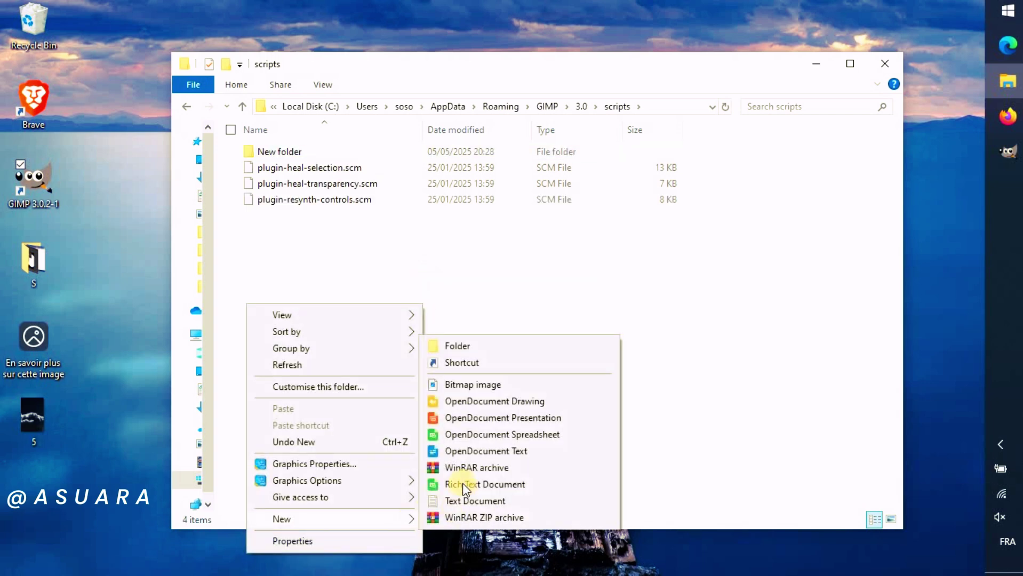
left_click(474, 350)
right_click(351, 296)
mouse_move(310, 512)
left_click(384, 336)
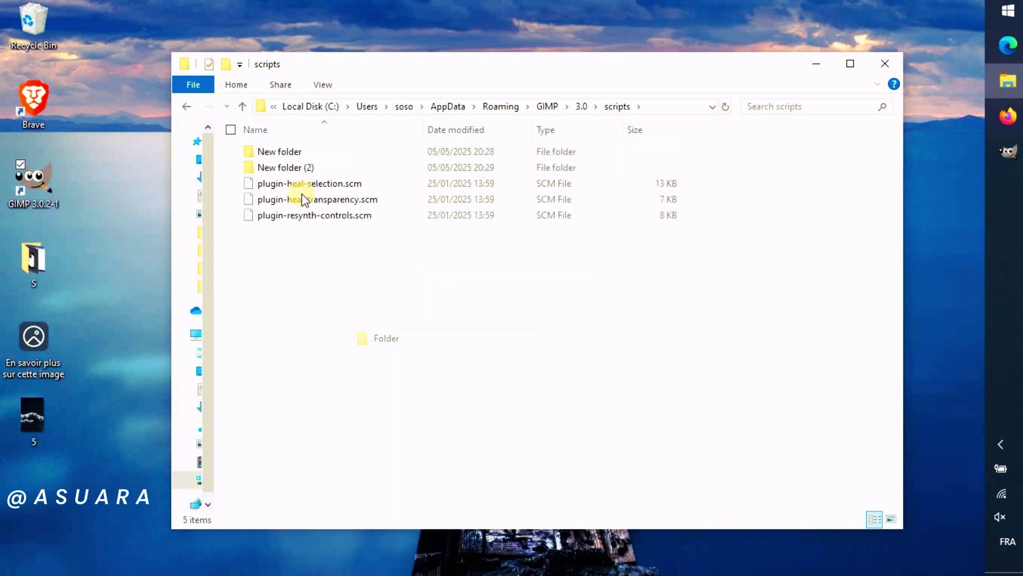
Step: Rename the first two new folders plugin-heal-selection and plugin-heal-transparency
left_click(307, 200)
left_click(307, 199)
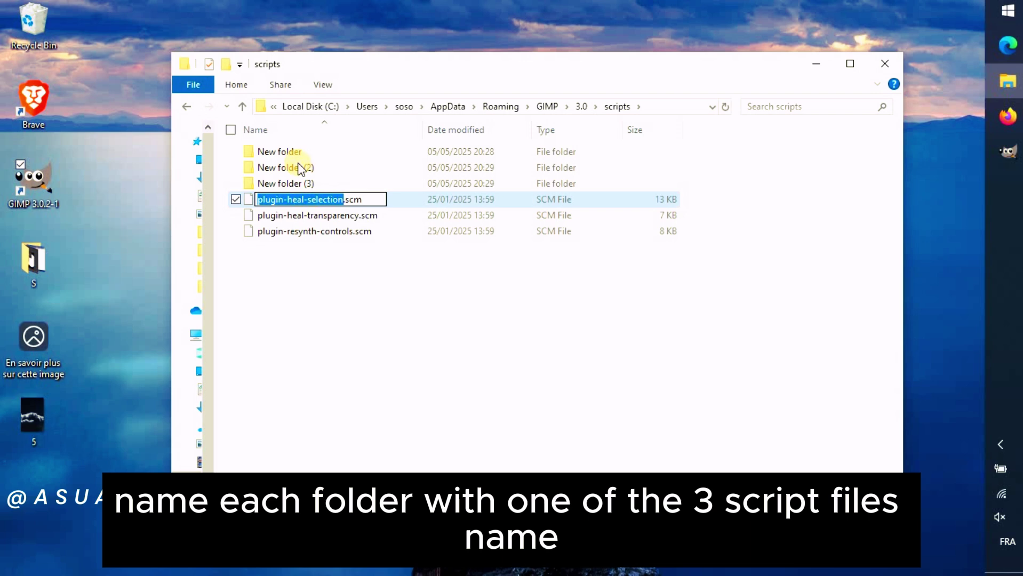
key("ctrl+c")
left_click(284, 149)
left_click(284, 148)
key("ctrl+v")
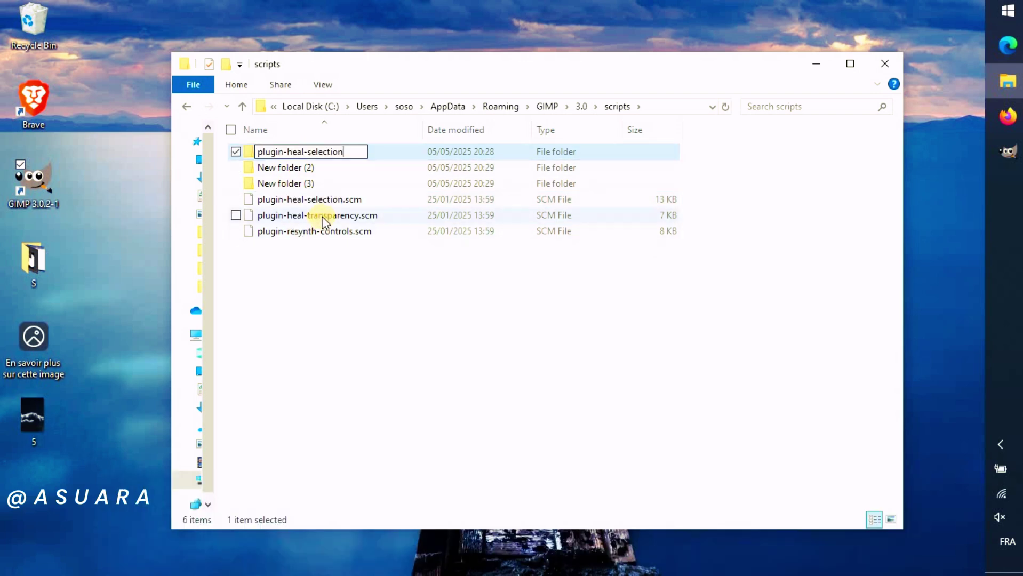
left_click(324, 219)
key("ctrl+c")
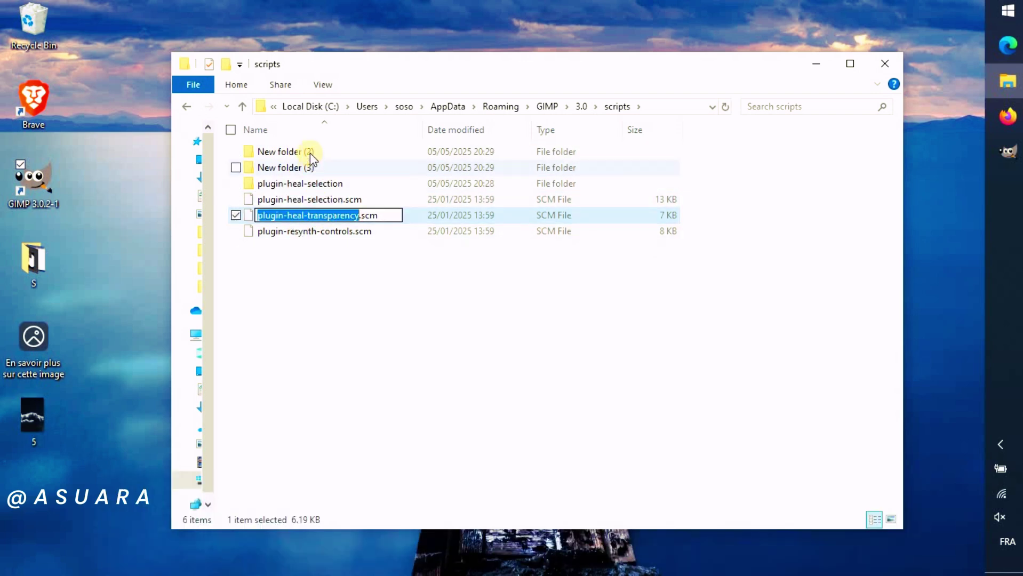
left_click(309, 152)
left_click(304, 152)
key("ctrl+v")
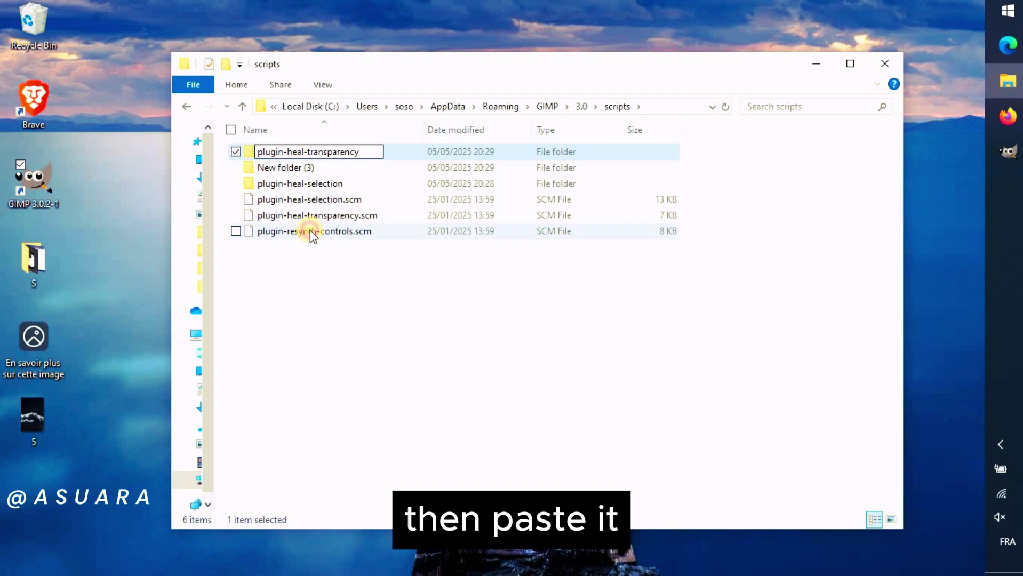
Step: Rename New folder (3) to plugin-resynth-controls
left_click(310, 230)
left_click(303, 230)
key("ctrl+c")
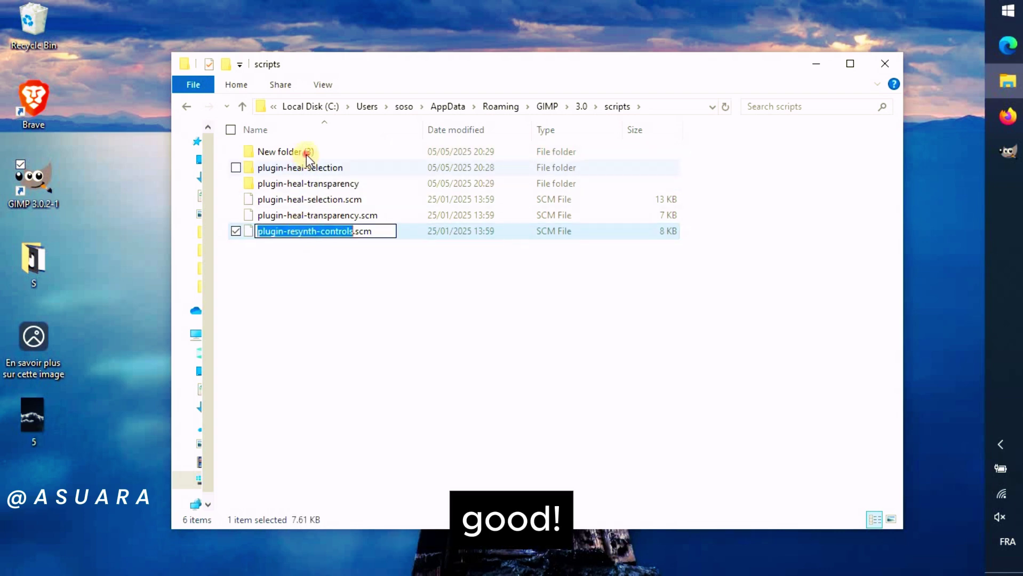
left_click(307, 153)
left_click(306, 153)
key("ctrl+v")
Step: Move each .scm script into its matching folder and check each folder's contents
left_click(317, 199)
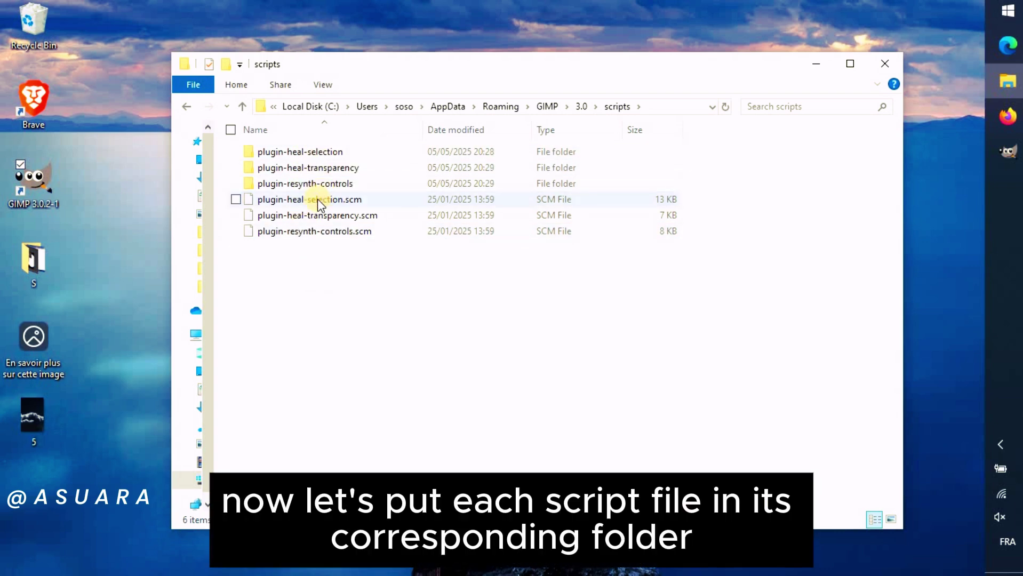
mouse_move(317, 199)
left_mouse_down()
mouse_move(324, 154)
mouse_move(323, 197)
mouse_move(322, 184)
left_mouse_up()
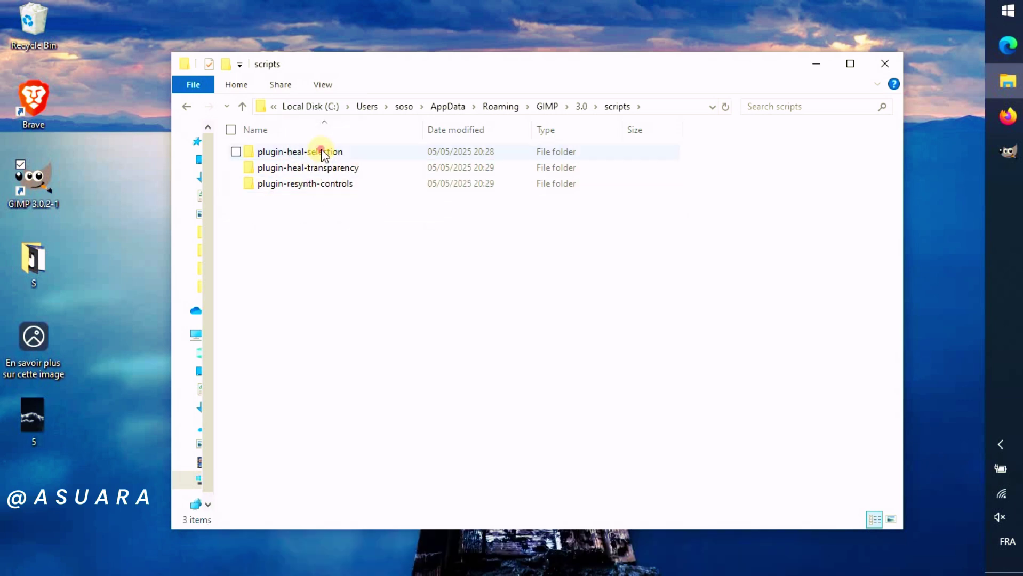
double_click(318, 152)
left_click(197, 112)
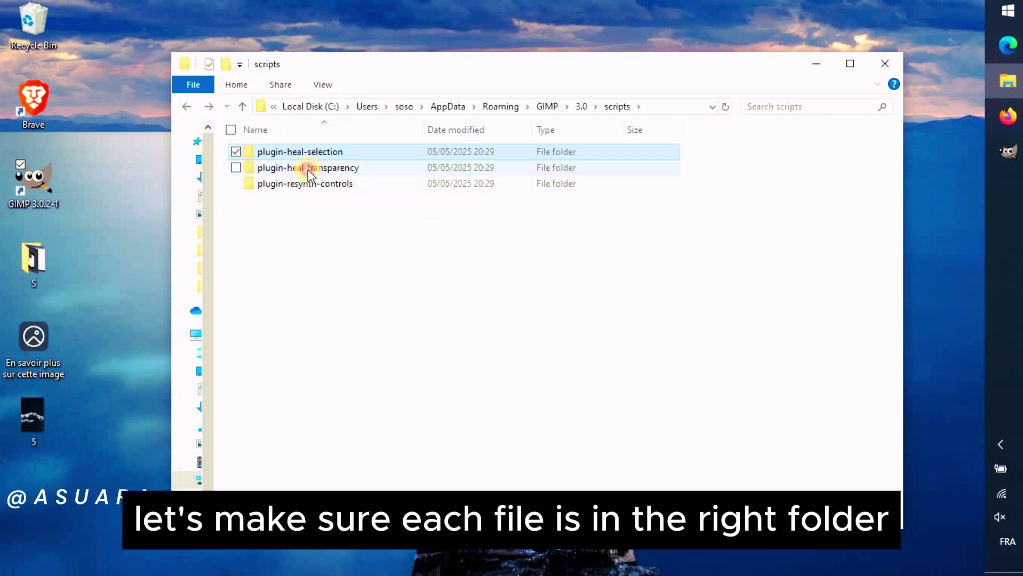
double_click(308, 170)
key("alt+Left")
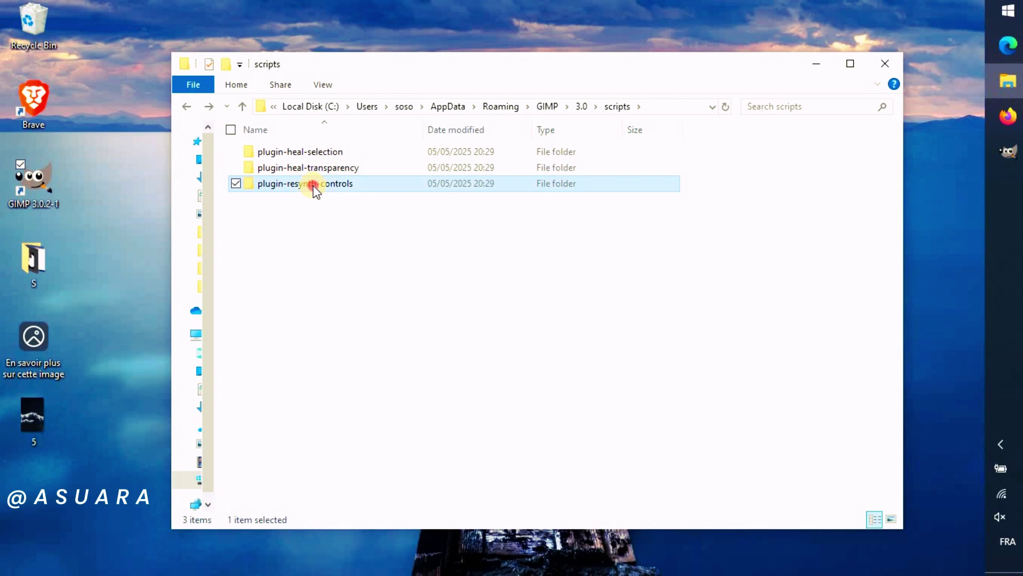
double_click(310, 184)
left_click(185, 107)
Step: Select and cut the three plugin folders, then return to the GIMP 3.0 folder
left_click_drag(354, 269, 308, 162)
right_click(309, 162)
left_click(207, 387)
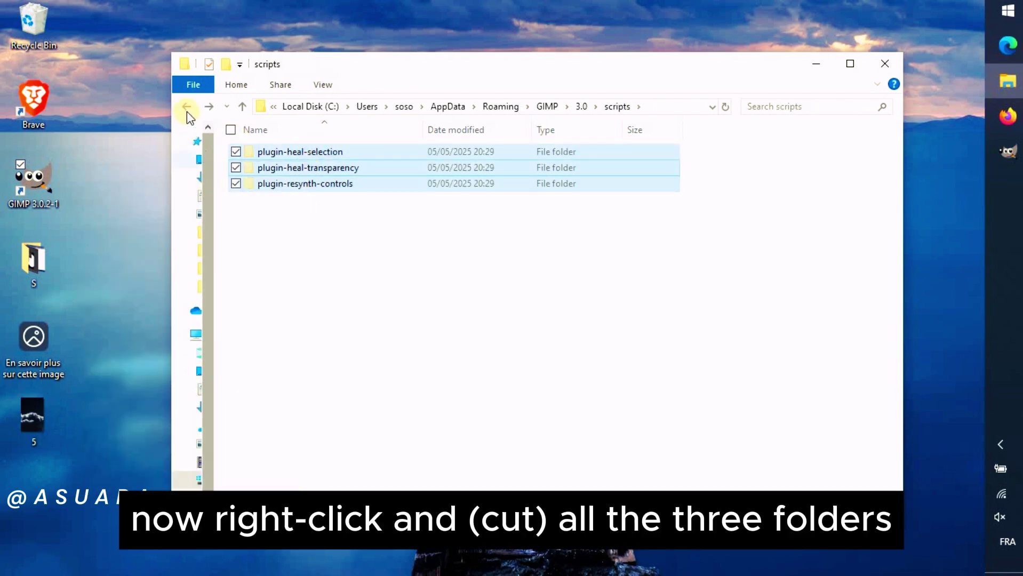
left_click(186, 107)
Step: Paste the three plugin folders into plug-ins, then confirm the scripts folder is empty
double_click(251, 437)
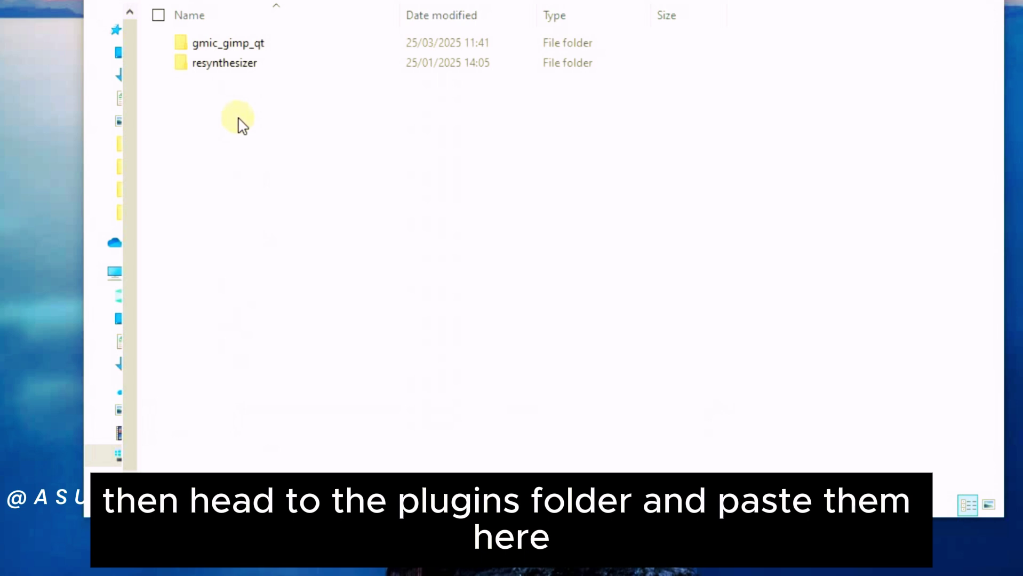
right_click(382, 161)
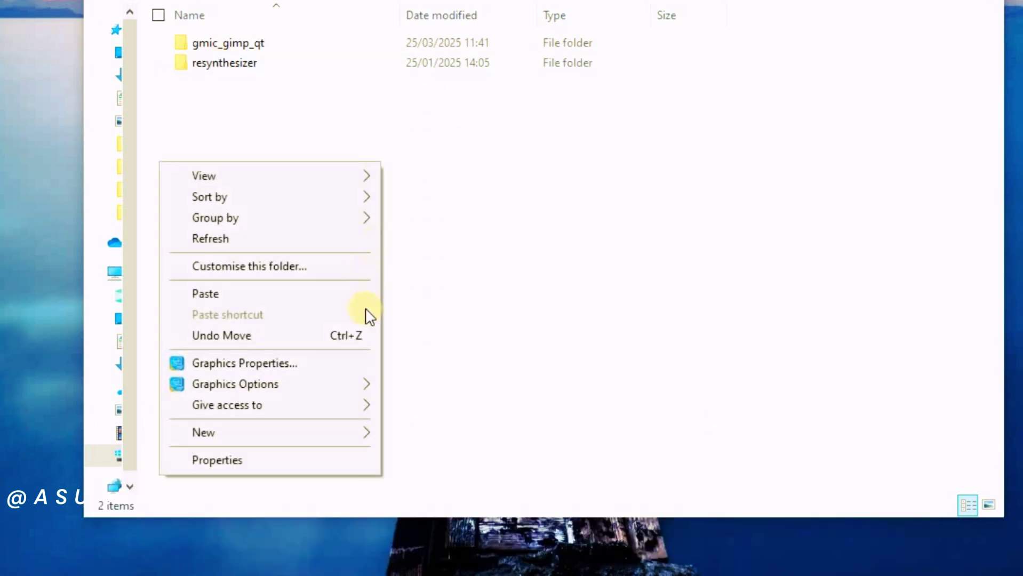
left_click(314, 294)
left_click_drag(393, 243, 236, 78)
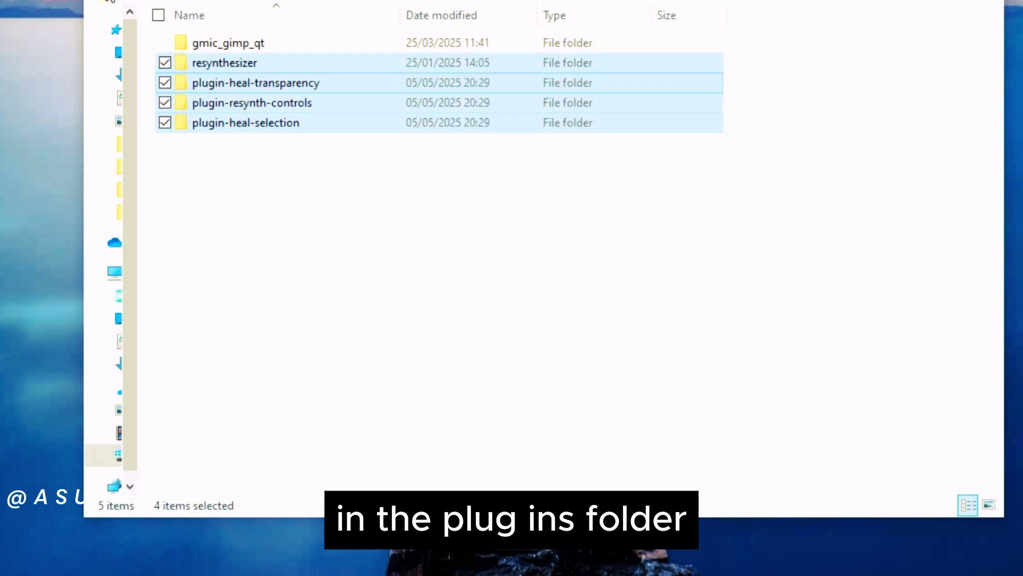
left_click(110, 1)
double_click(238, 462)
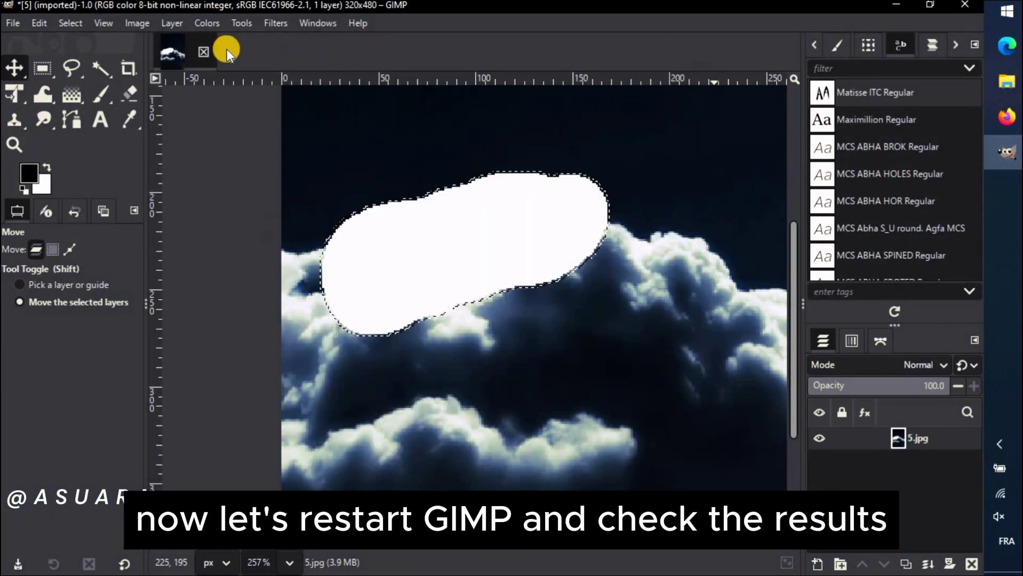
Step: Discard changes to the cloud image, add an alpha channel, and erase a patch of sky
key("ctrl+q")
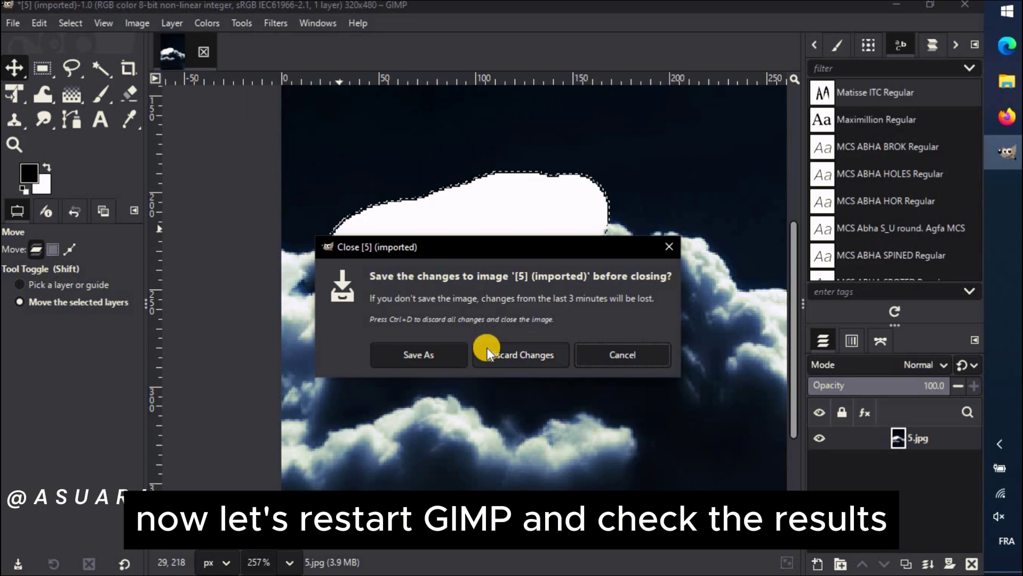
left_click(486, 353)
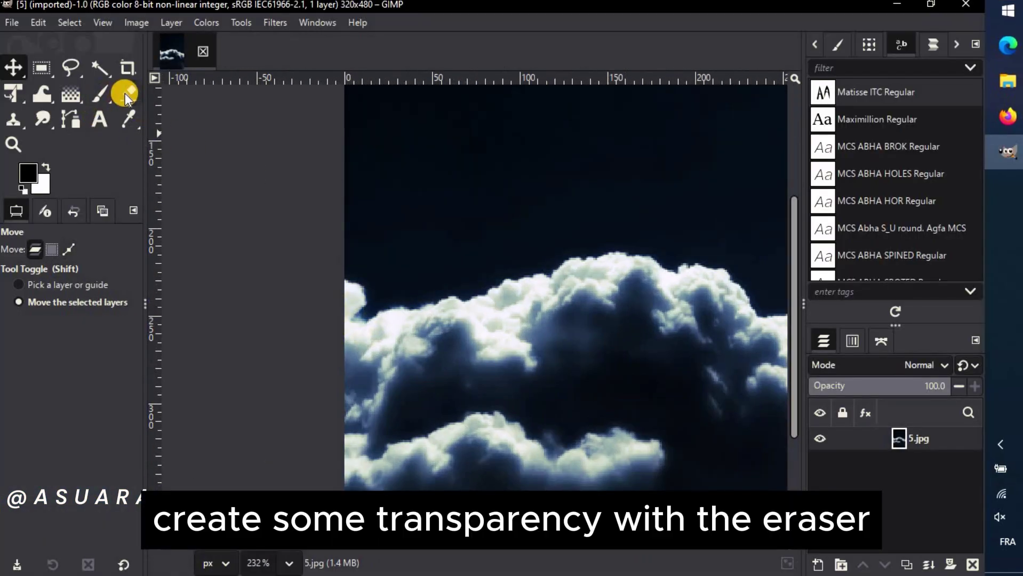
left_click(128, 94)
right_click(901, 444)
left_click(834, 470)
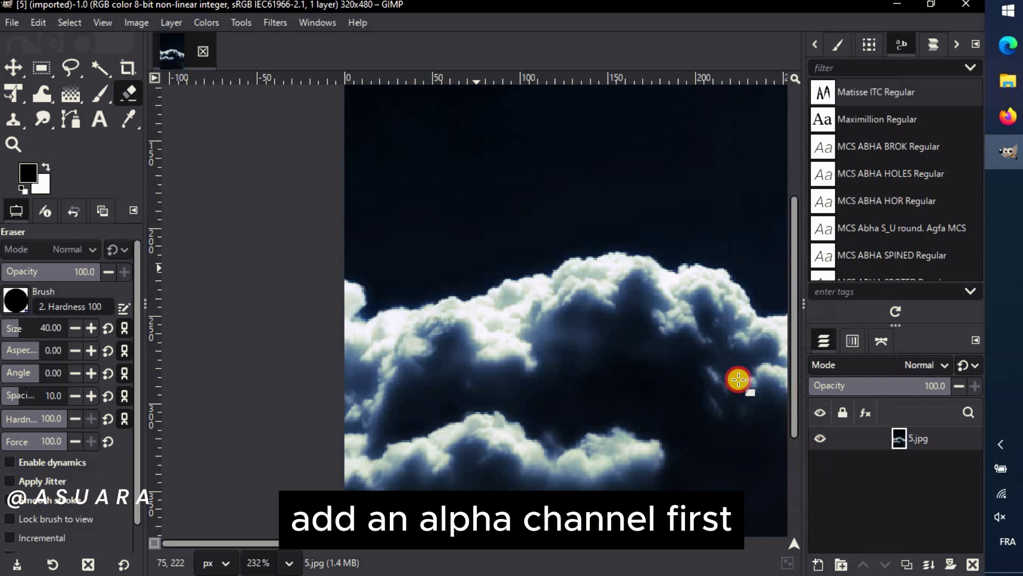
left_click_drag(417, 307, 593, 237)
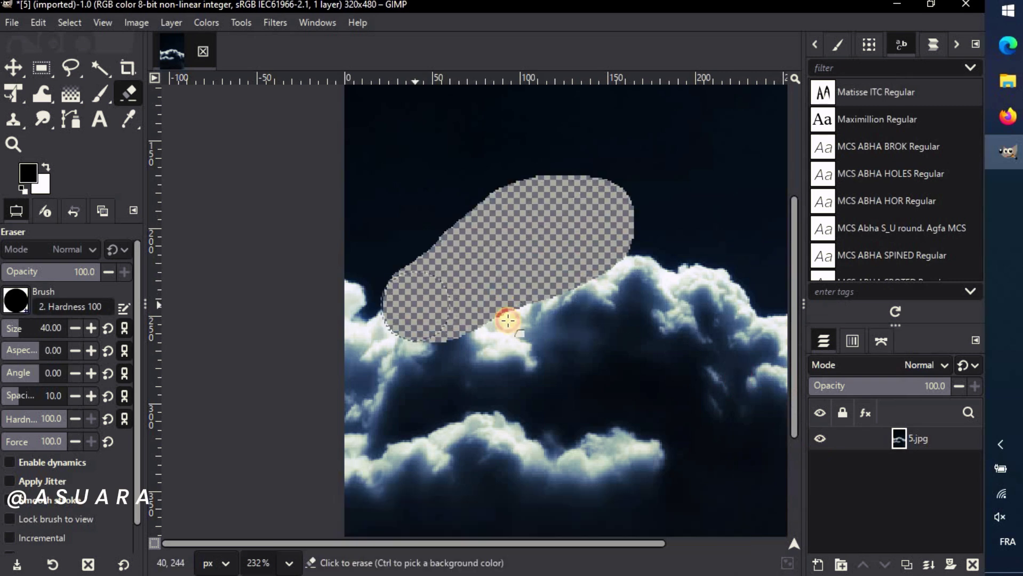
Step: Run Heal Transparency to fill the erased hole with matching sky
scroll(512, 326, "down", 2)
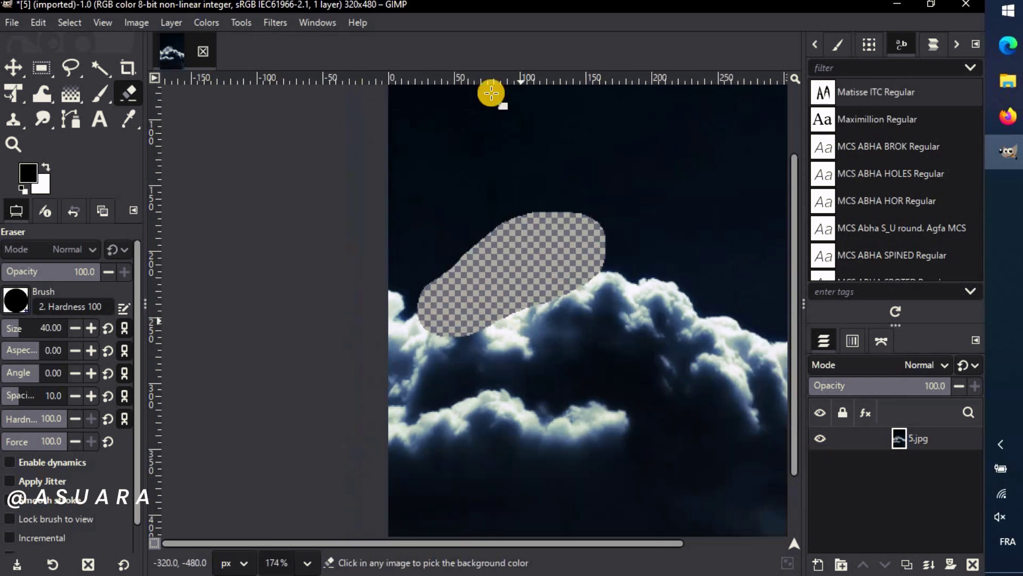
left_click(298, 26)
mouse_move(276, 23)
mouse_move(399, 404)
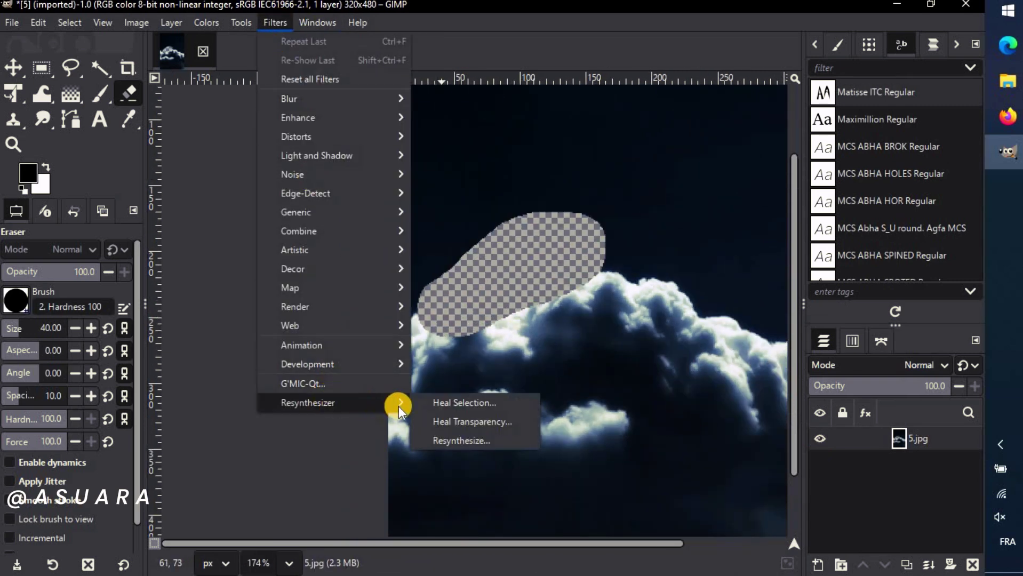
left_click(427, 418)
left_click(465, 351)
scroll(359, 165, "up", 2)
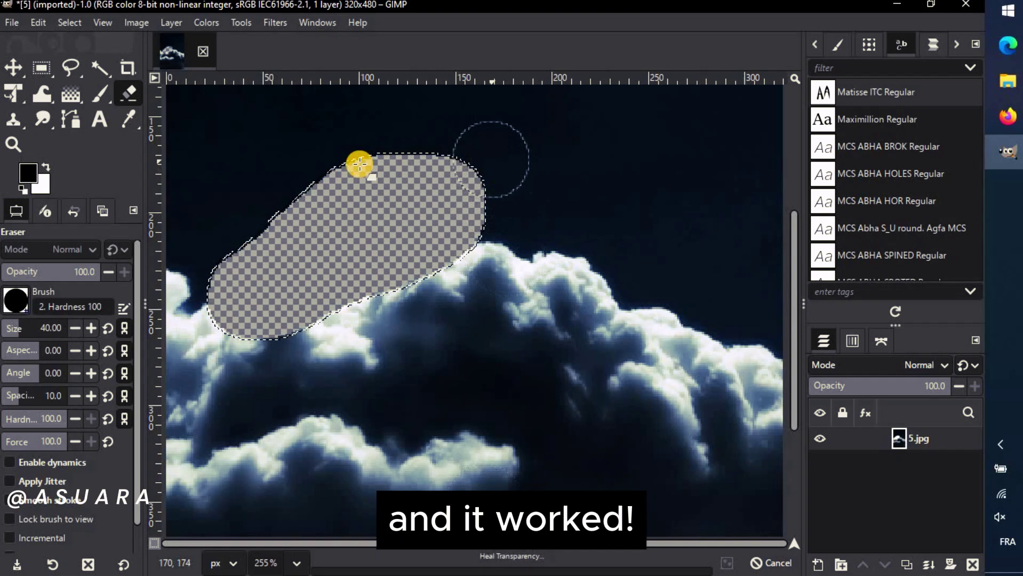
scroll(615, 338, "down", 3)
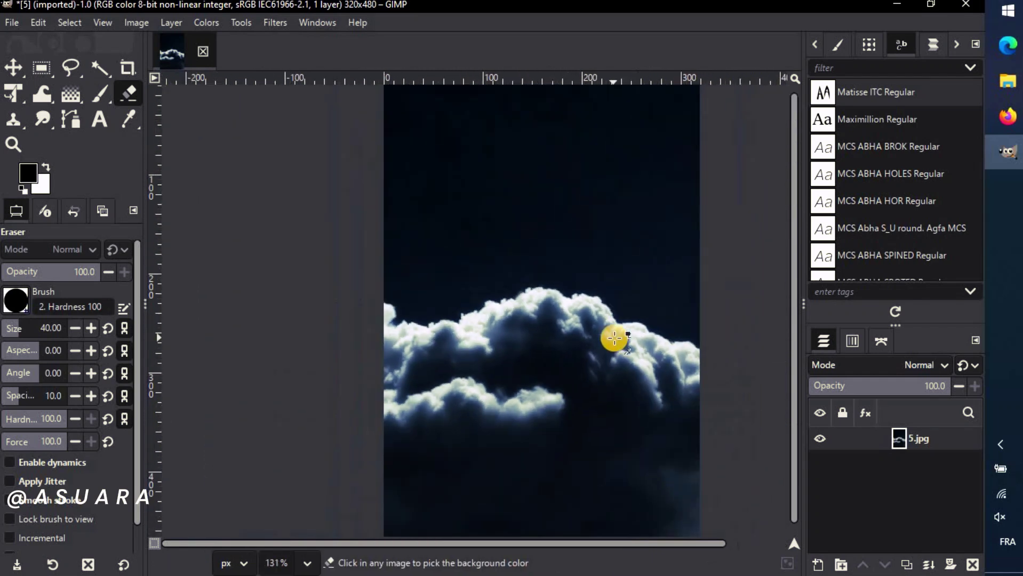
Step: Add an alpha channel and delete a rectangular band across the clouds to transparency
left_click(38, 69)
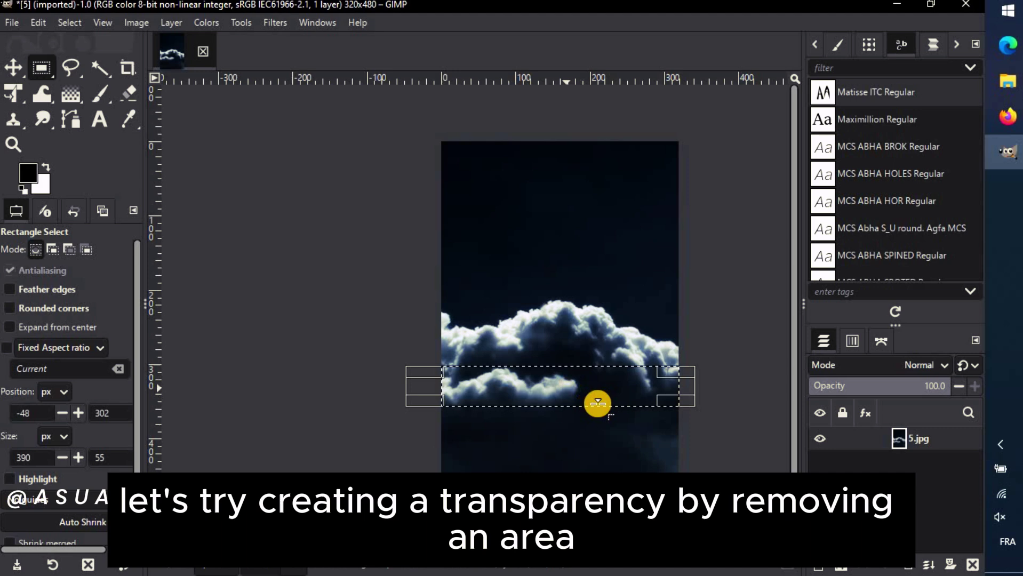
scroll(596, 404, "up", 4)
right_click(912, 456)
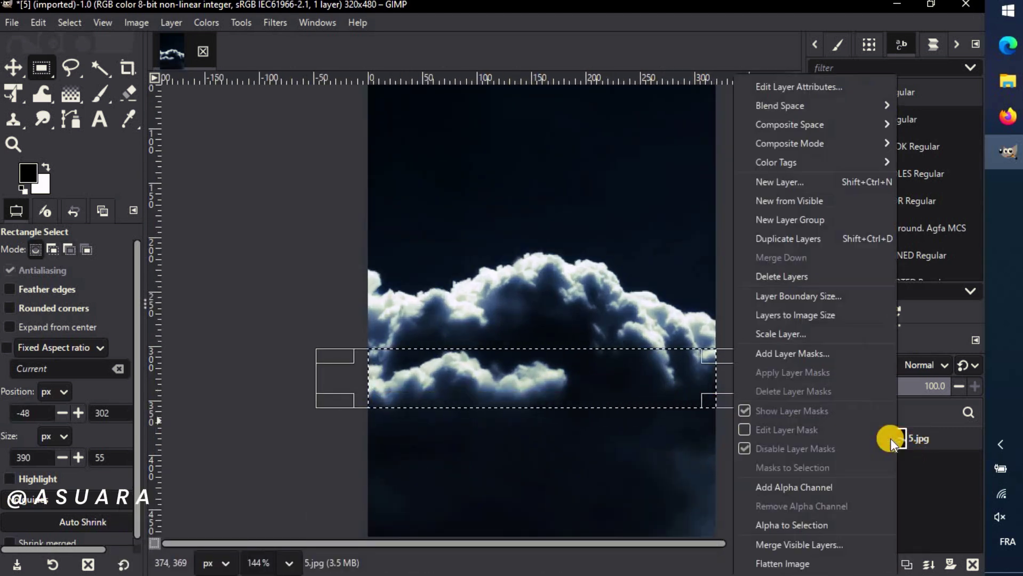
left_click(800, 489)
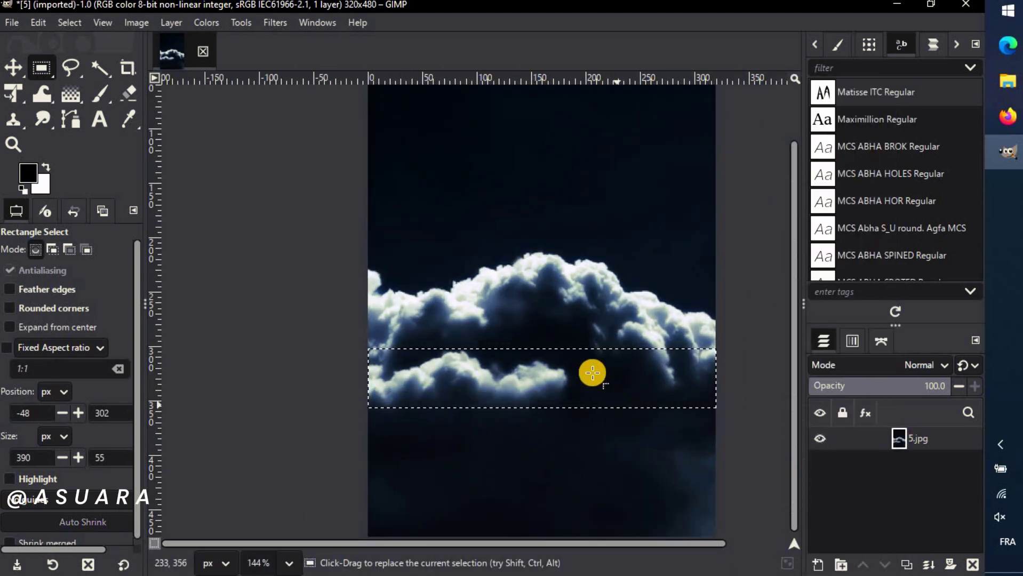
key("Delete")
Step: Clear the selection and refill the band with Heal Transparency
left_click(70, 23)
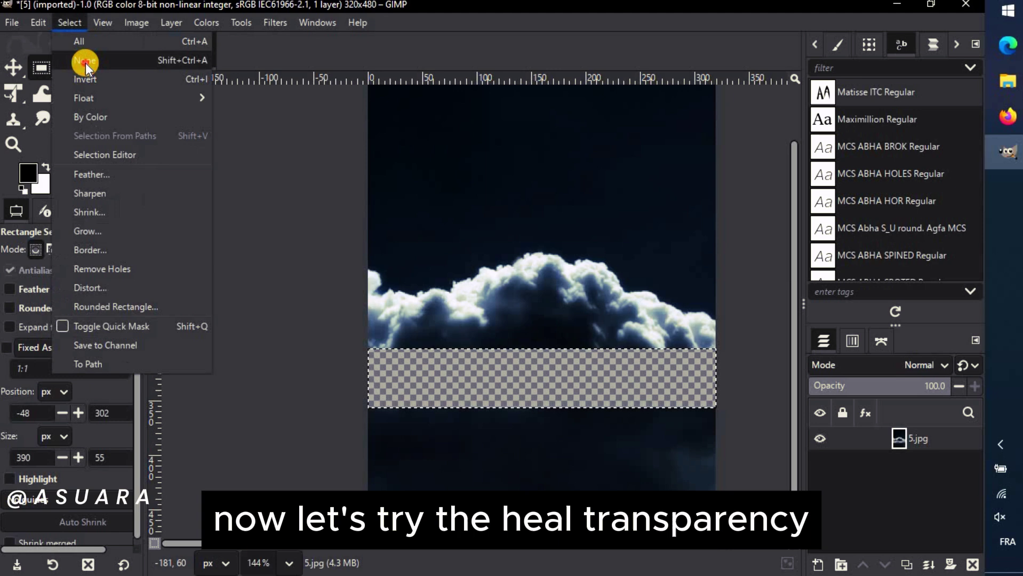
key("Escape")
left_click(275, 22)
mouse_move(436, 426)
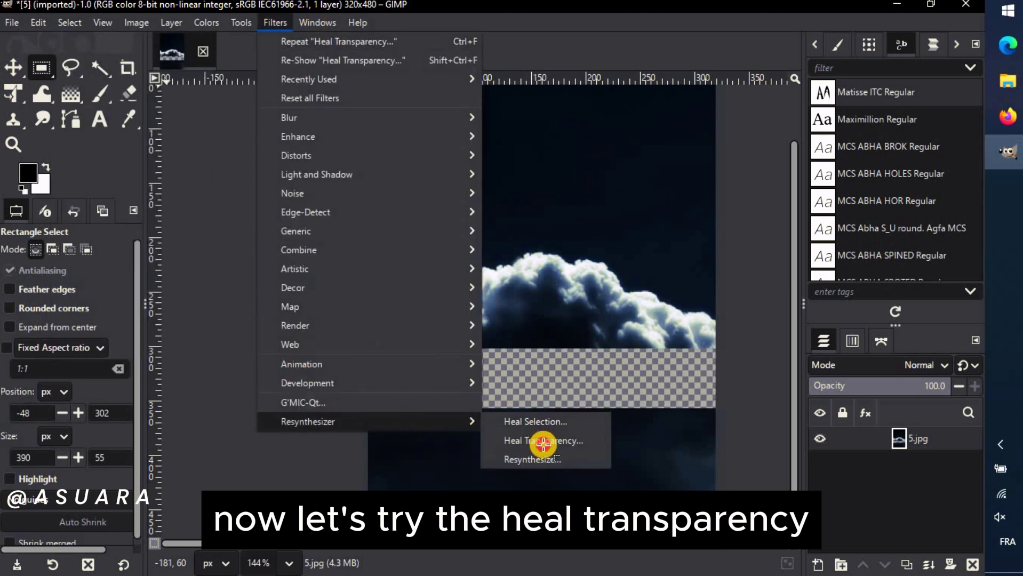
left_click(541, 441)
left_click(484, 339)
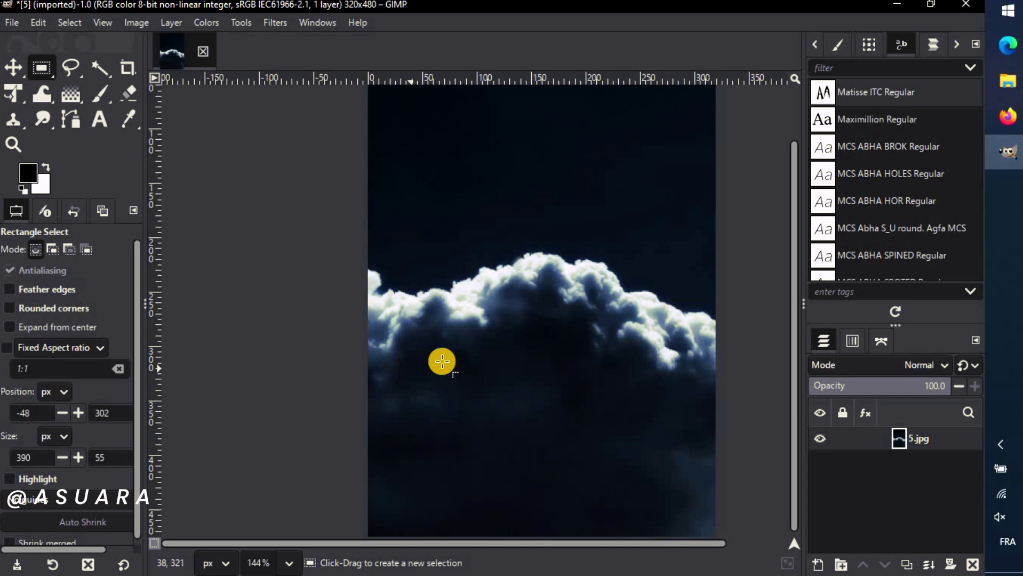
scroll(332, 214, "down", 3)
Step: Create a new image with width 400 px and height 600 px
left_click(14, 22)
left_click(23, 40)
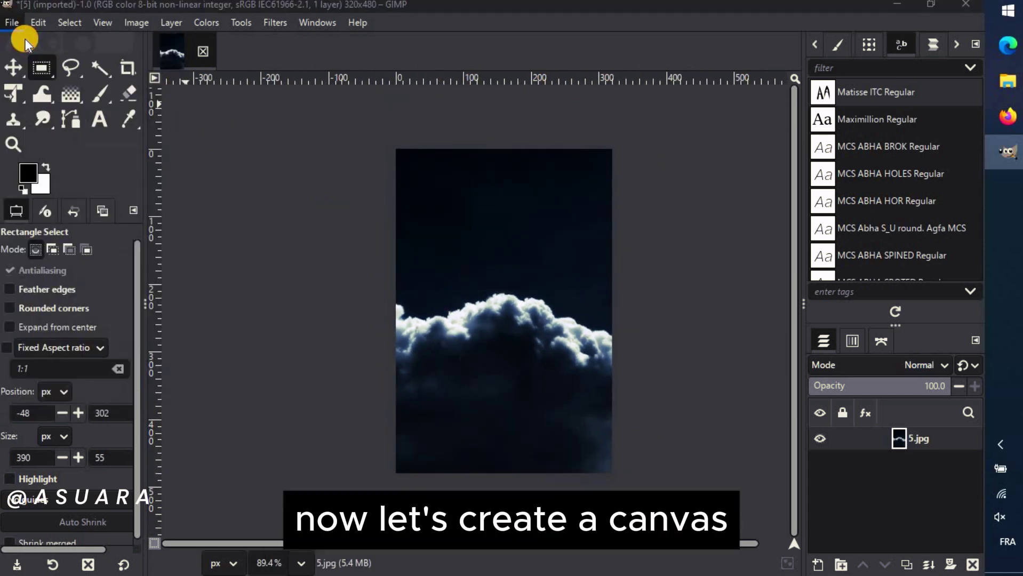
left_click(95, 235)
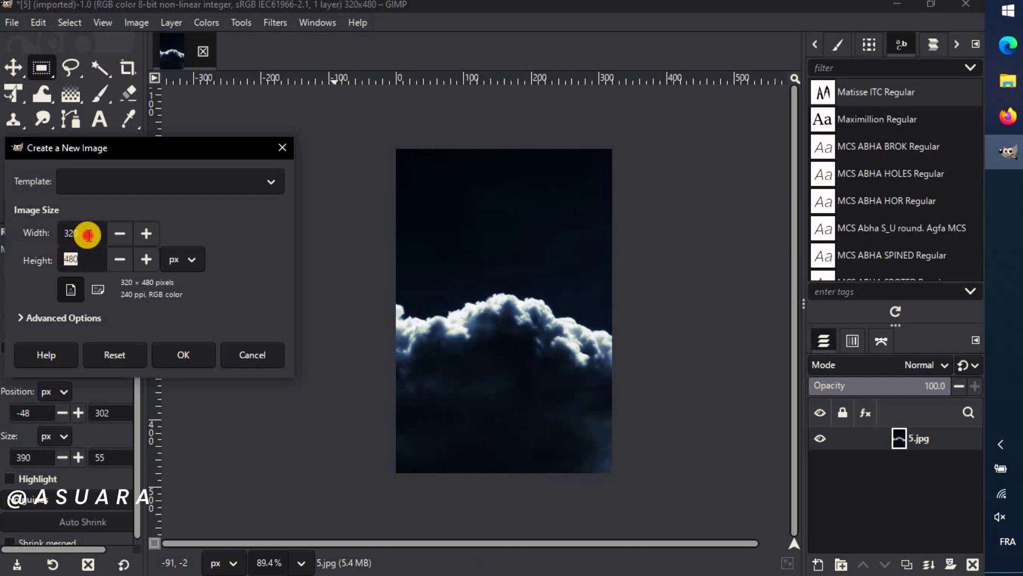
type("400")
key("Tab")
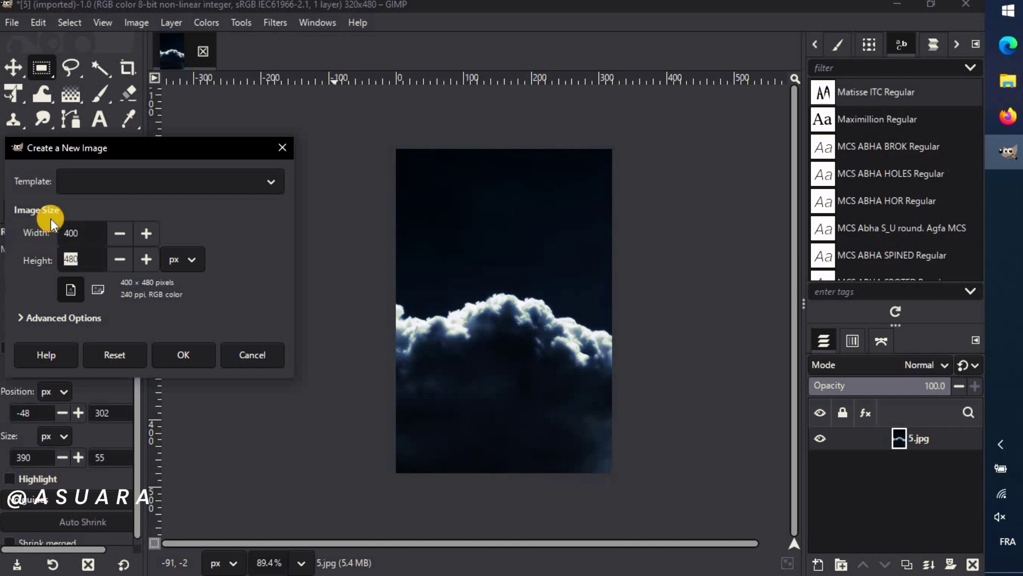
type("600")
left_click(178, 353)
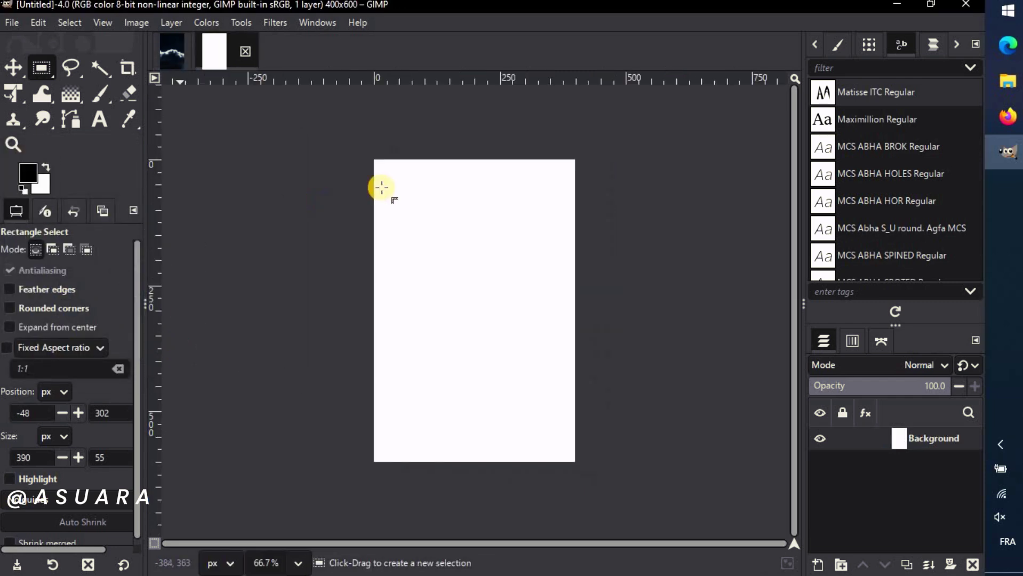
Step: Drop the 5.jpg cloud layer centred on the 400×600 canvas, leaving white margins all round
left_click(161, 44)
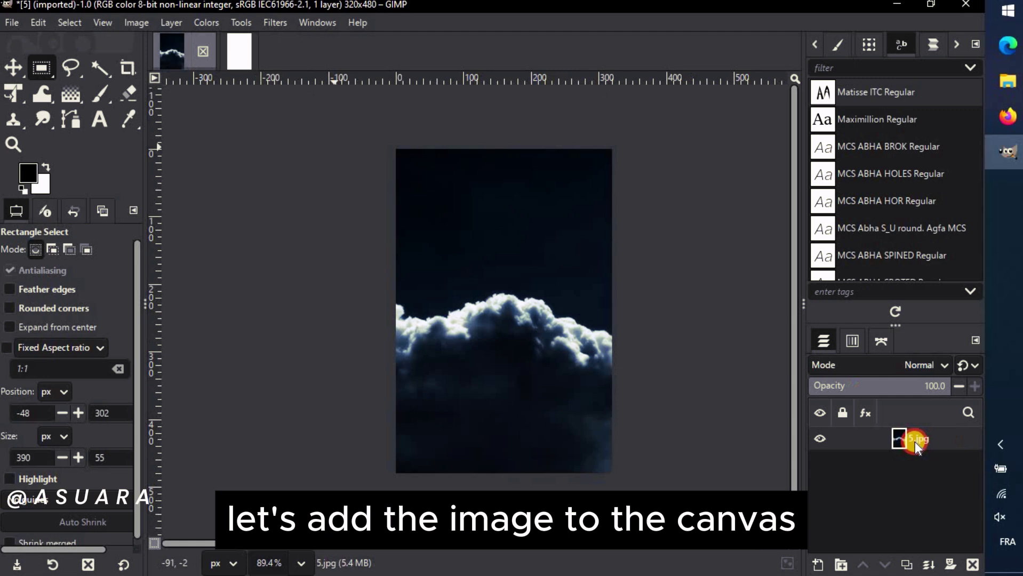
left_click_drag(225, 45, 426, 302)
scroll(502, 288, "down", 2)
key("m")
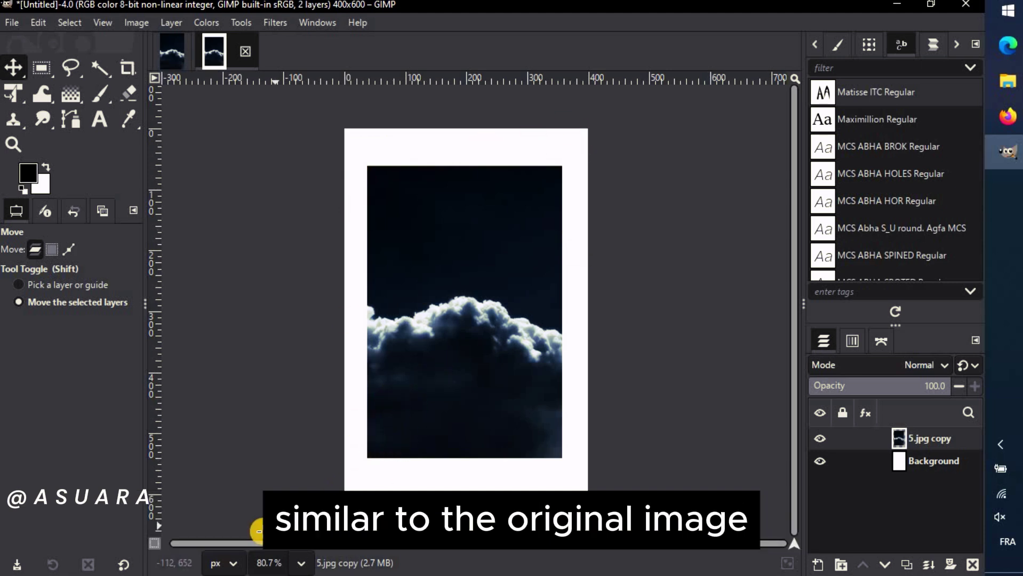
scroll(466, 290, "up", 1)
Step: Add an alpha channel to the 5.jpg copy layer
left_click(274, 22)
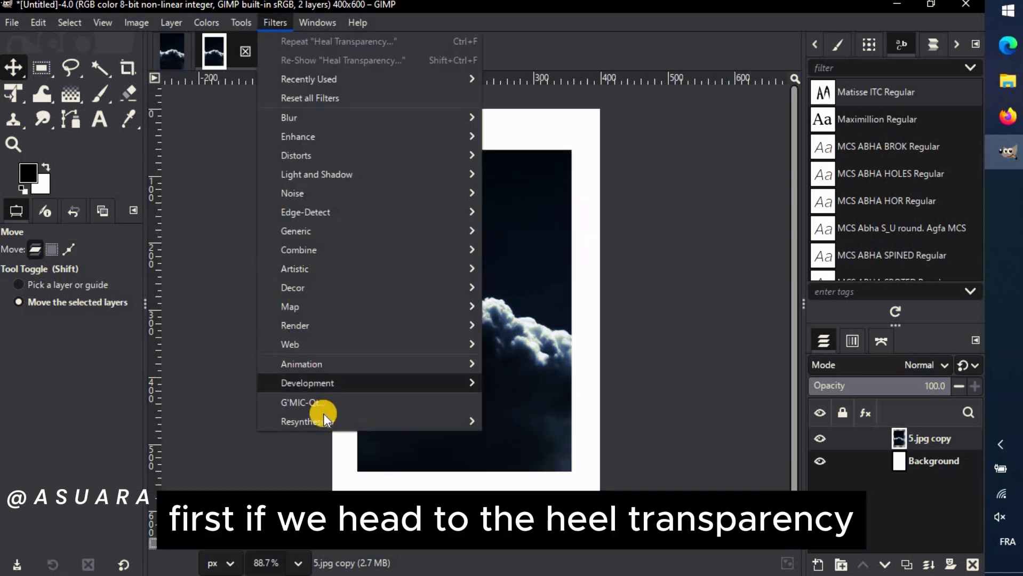
mouse_move(321, 422)
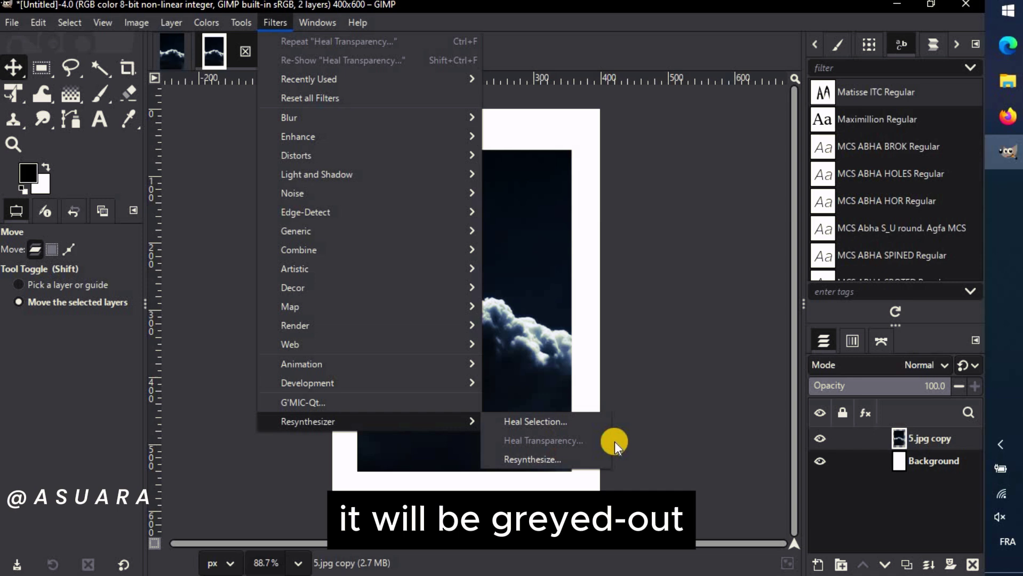
left_click(905, 443)
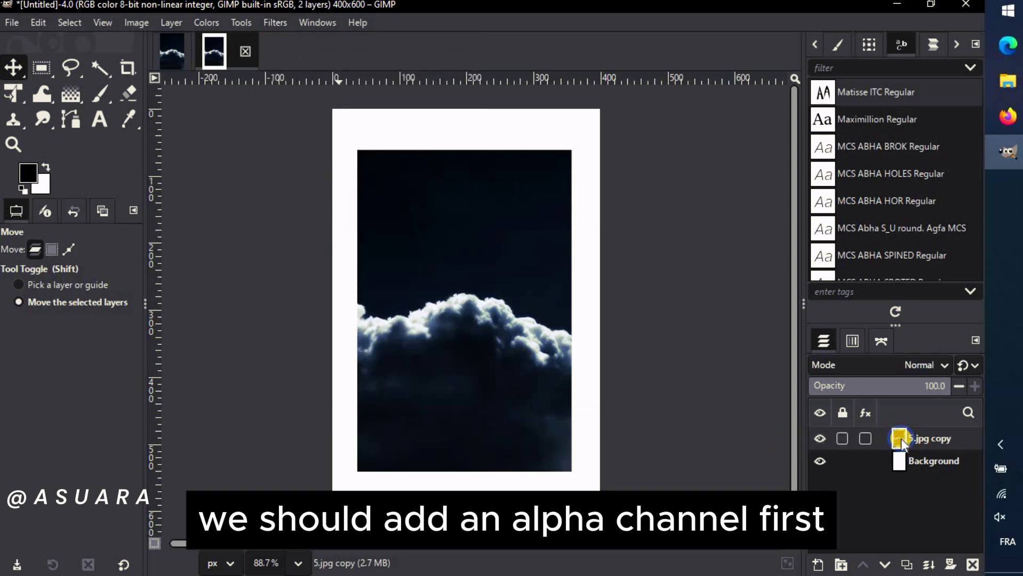
right_click(901, 439)
left_click(780, 486)
Step: Run Heal Transparency with default settings, then re-add the cloud layer's alpha channel
left_click(276, 23)
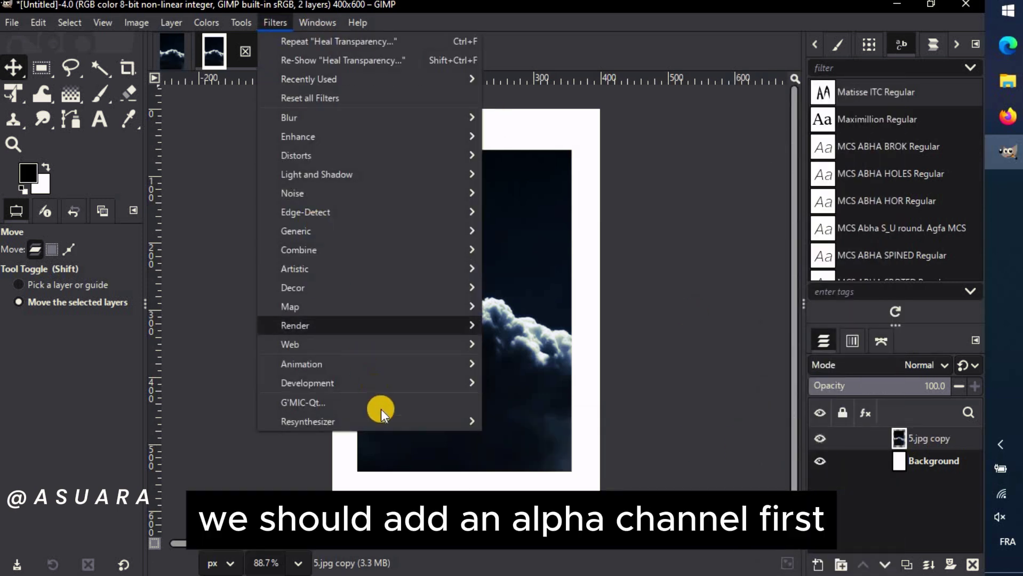
mouse_move(384, 421)
left_click(528, 440)
left_click(473, 338)
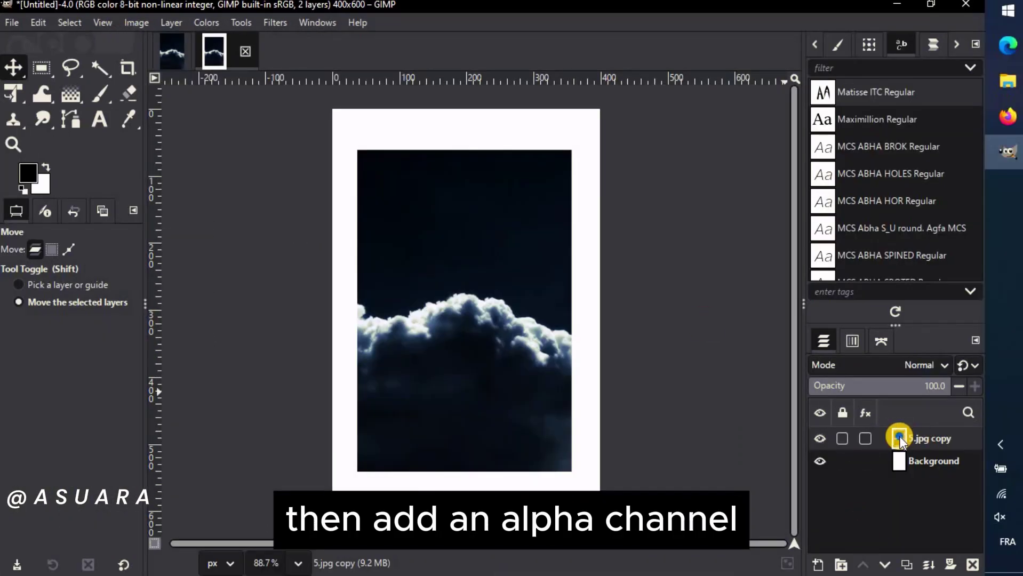
right_click(899, 437)
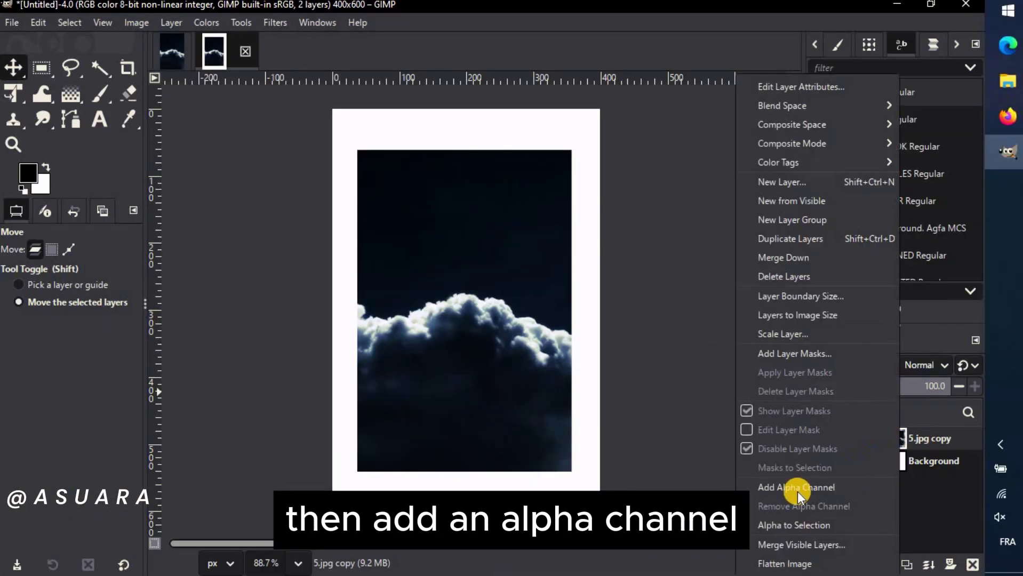
left_click(791, 487)
right_click(900, 441)
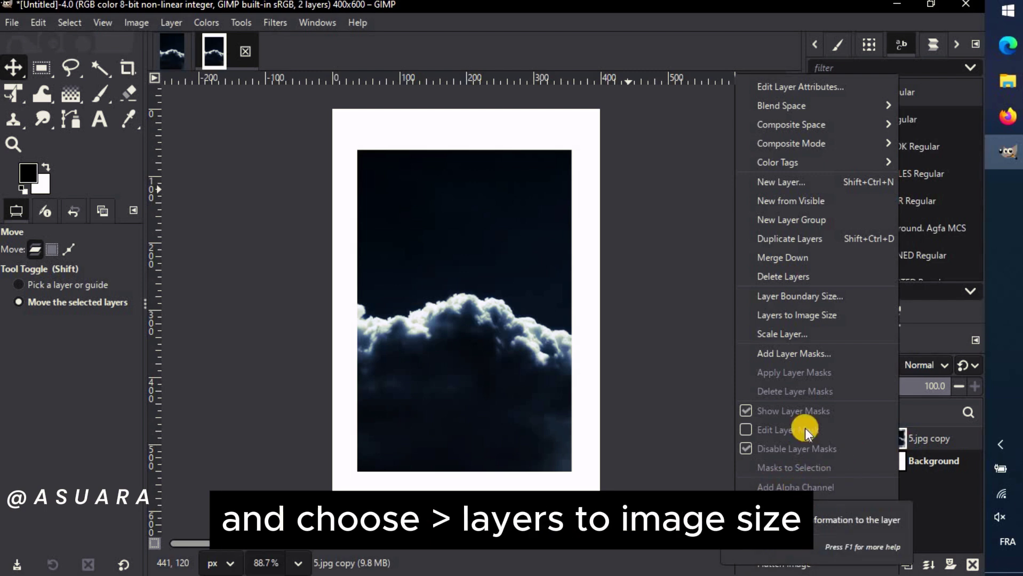
Step: Fit the cloud layer to the 400×600 image size and fill its white borders with Heal Transparency
left_click(837, 316)
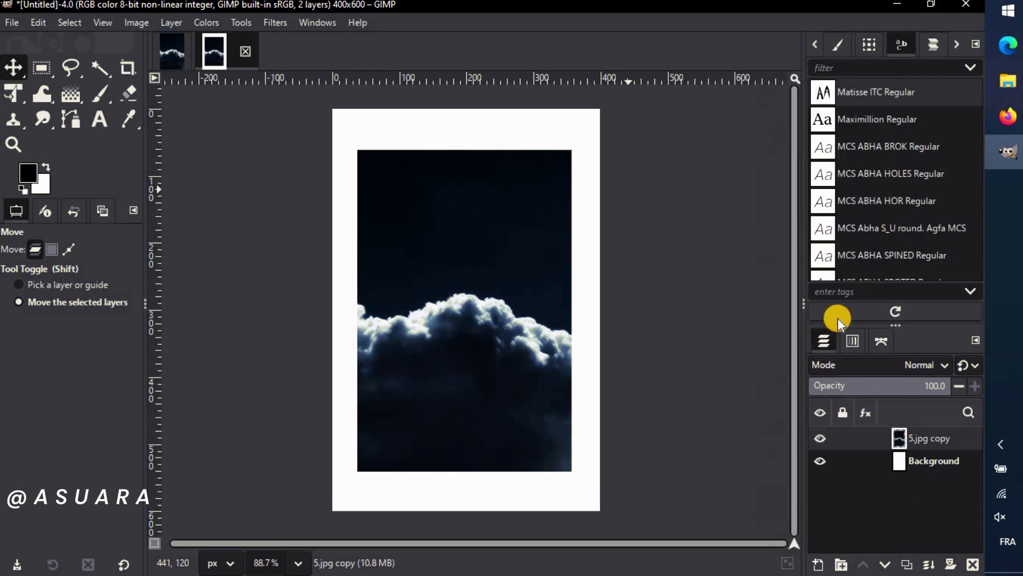
left_click(275, 21)
mouse_move(372, 421)
left_click(526, 440)
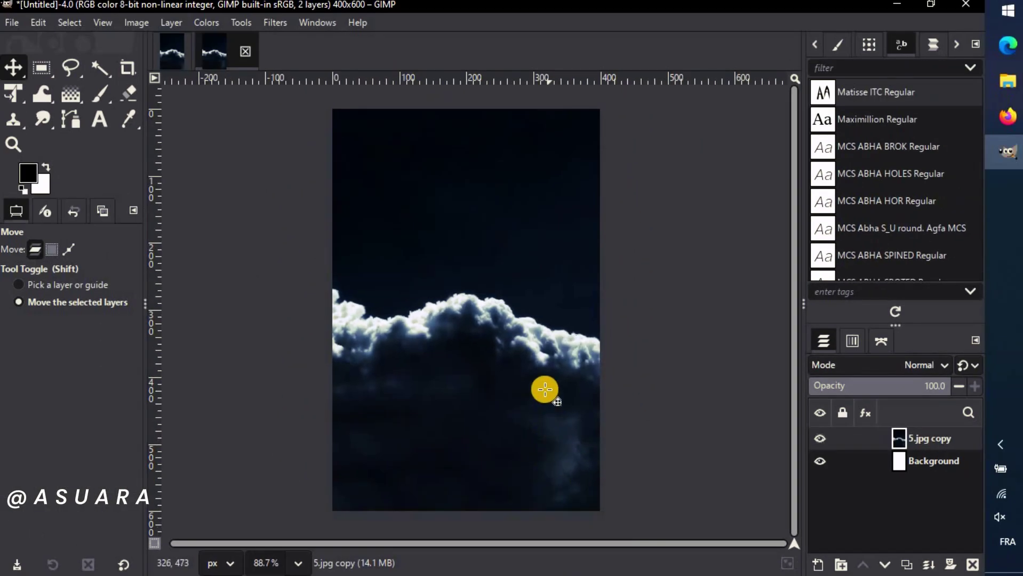
scroll(201, 308, "up", 4)
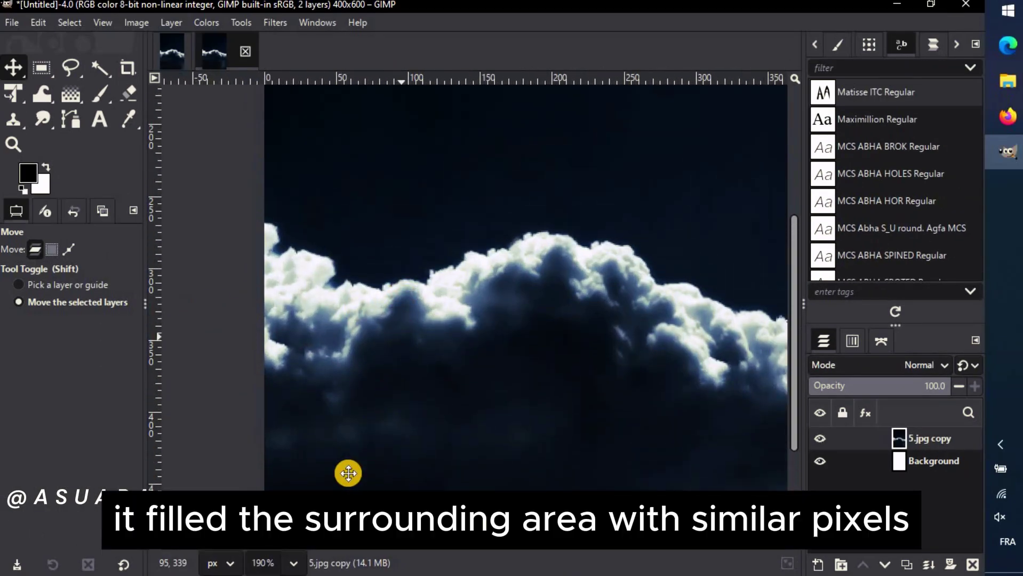
scroll(276, 205, "up", 4)
scroll(527, 382, "right", 2)
scroll(478, 436, "down", 3)
scroll(478, 436, "right", 3)
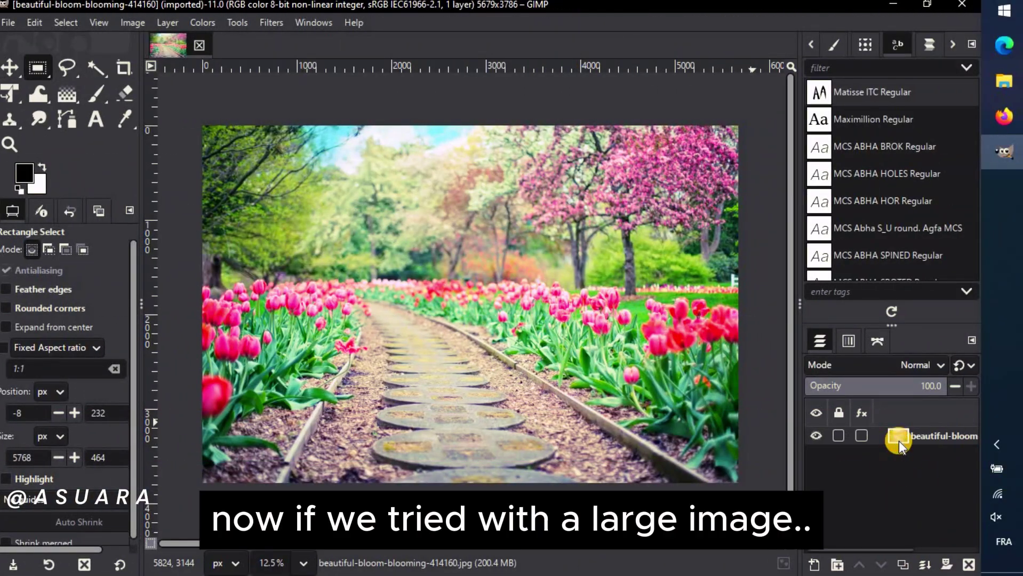
Step: Open the tulip layer's scaling settings and cancel without resizing
right_click(899, 444)
left_click(783, 335)
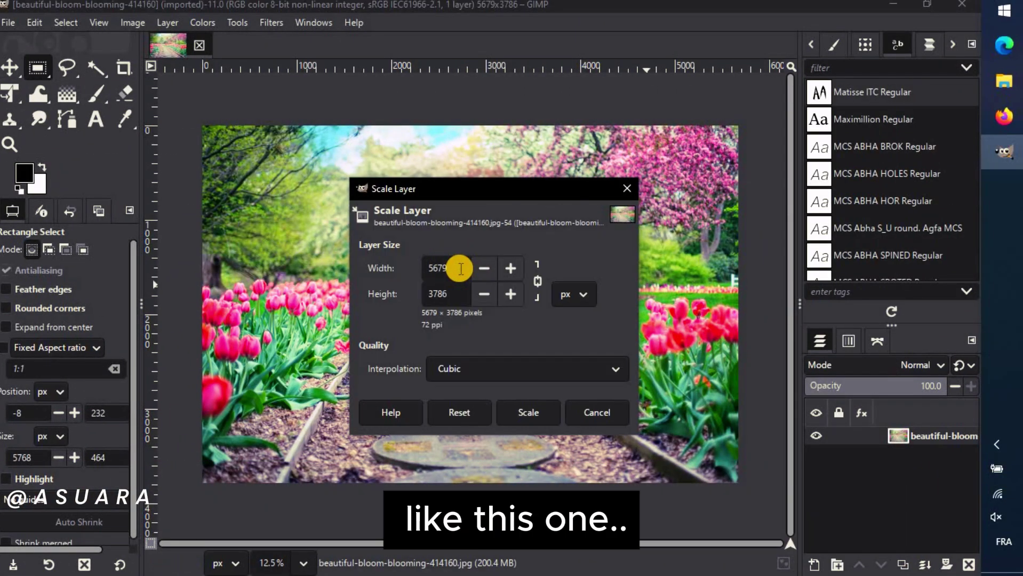
left_click(597, 413)
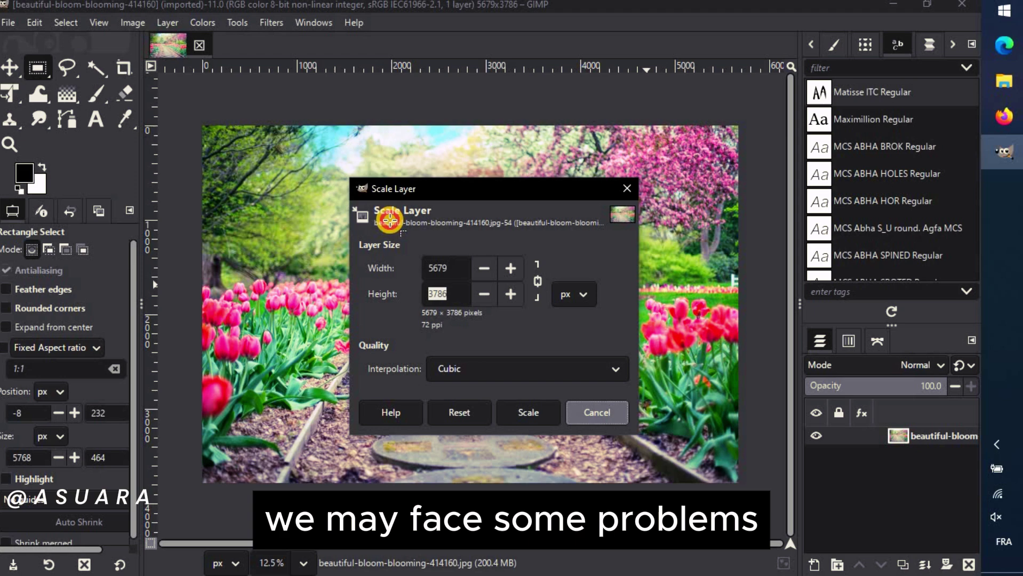
Step: Create a new 6000×6000 image, accepting the large-size warning
left_click(8, 22)
left_click(31, 42)
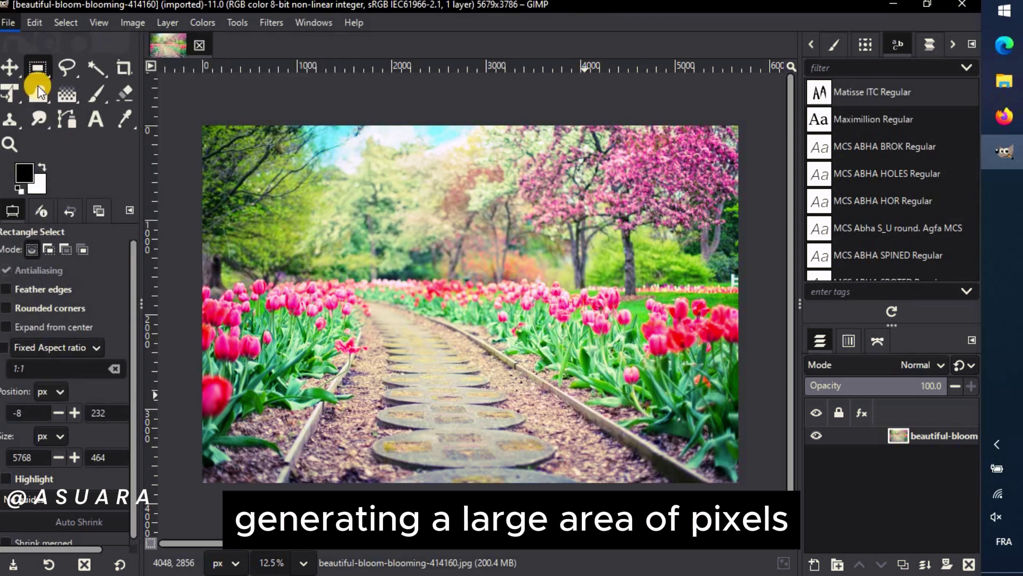
type("6000")
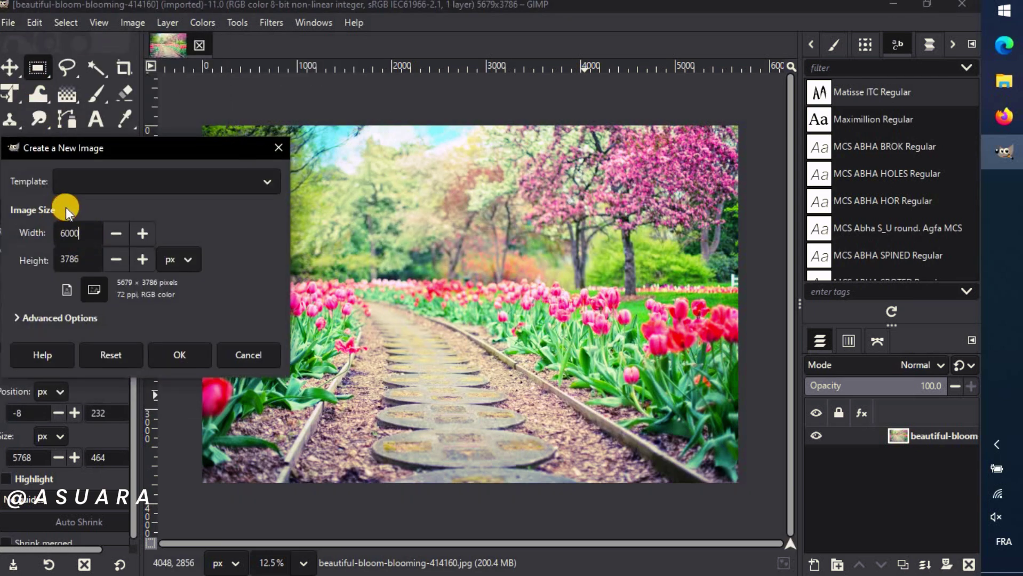
key("Tab")
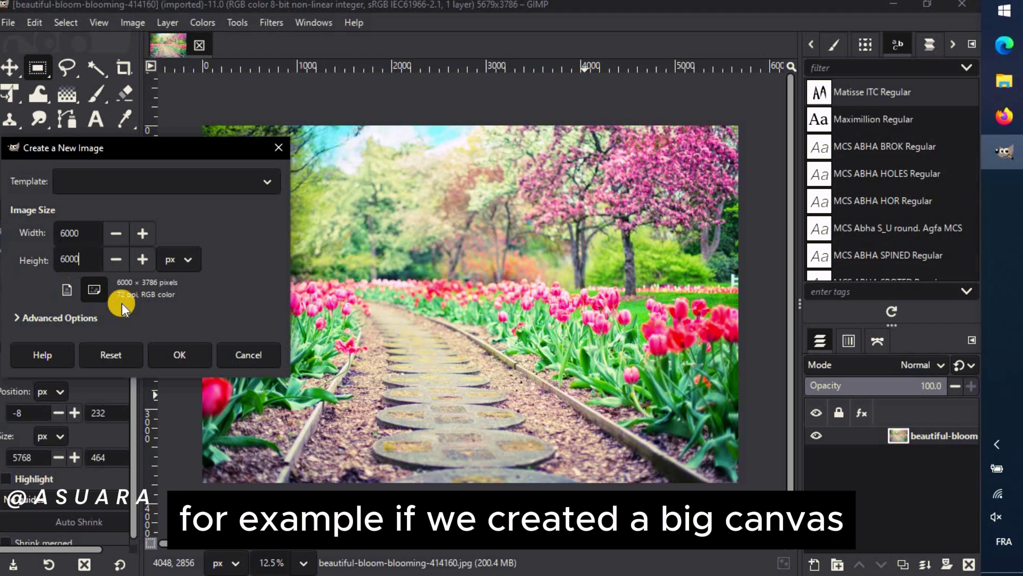
left_click(176, 355)
left_click(305, 326)
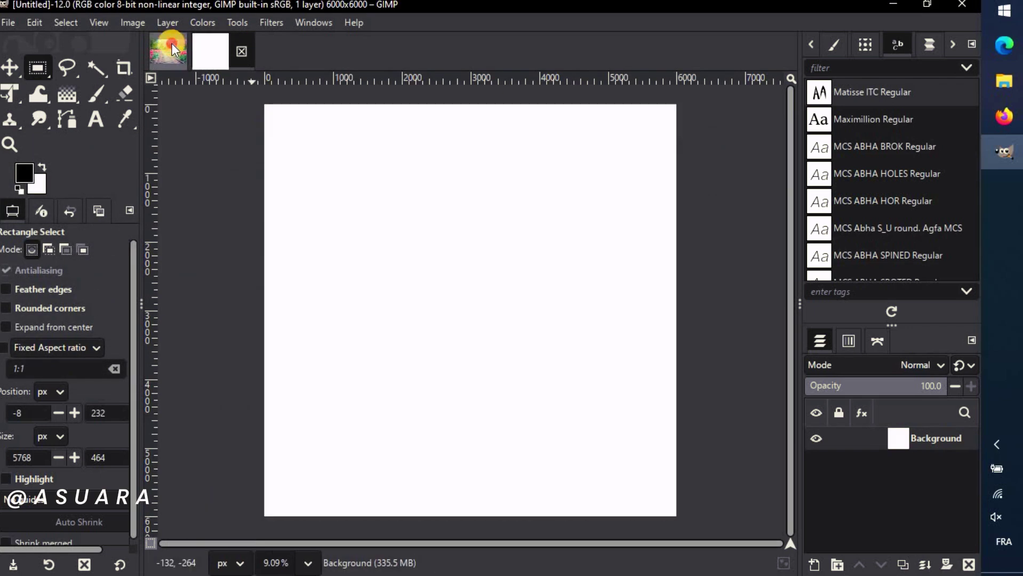
Step: Drop the tulip-path photo onto the 6000×6000 canvas and view it at 100%
left_click(171, 47)
left_click_drag(238, 53, 368, 275)
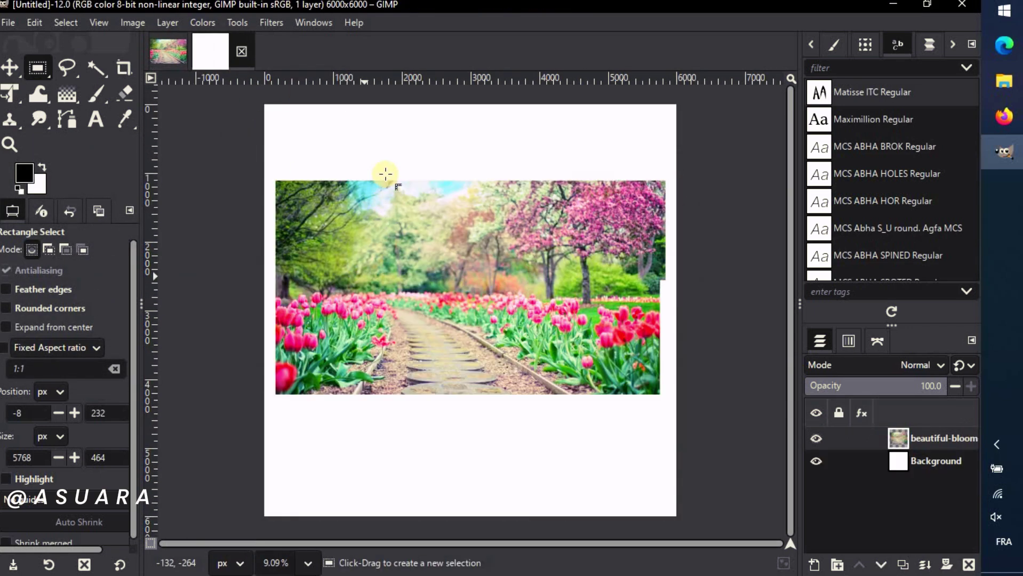
left_click(306, 564)
left_click(299, 444)
scroll(530, 350, "up", 10)
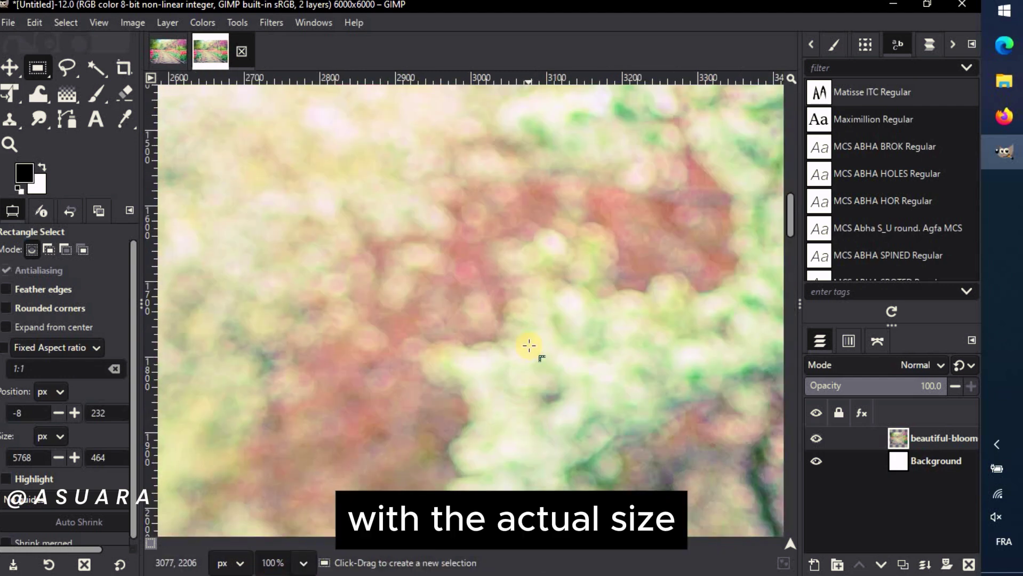
scroll(530, 345, "up", 15)
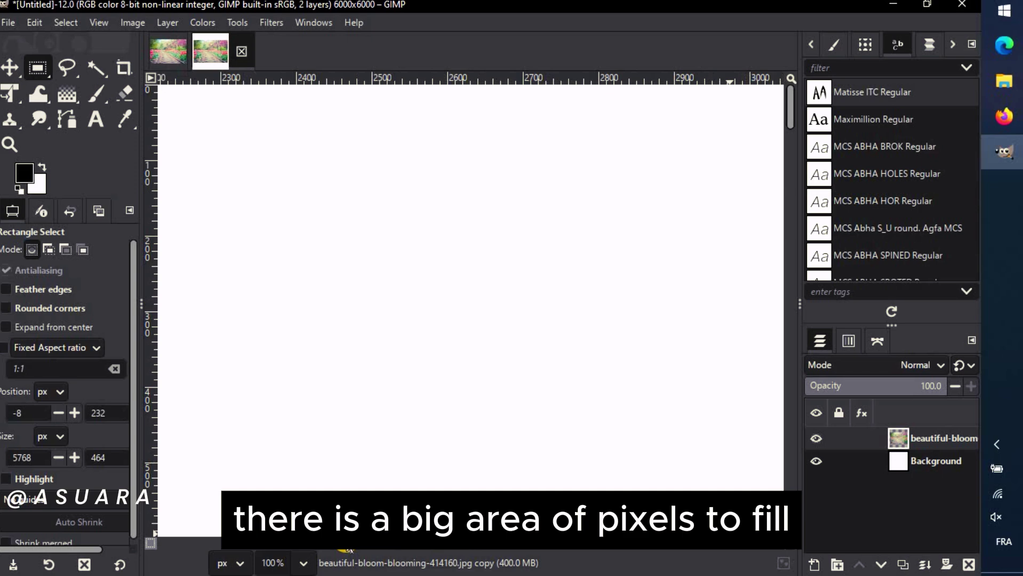
scroll(490, 336, "down", 10)
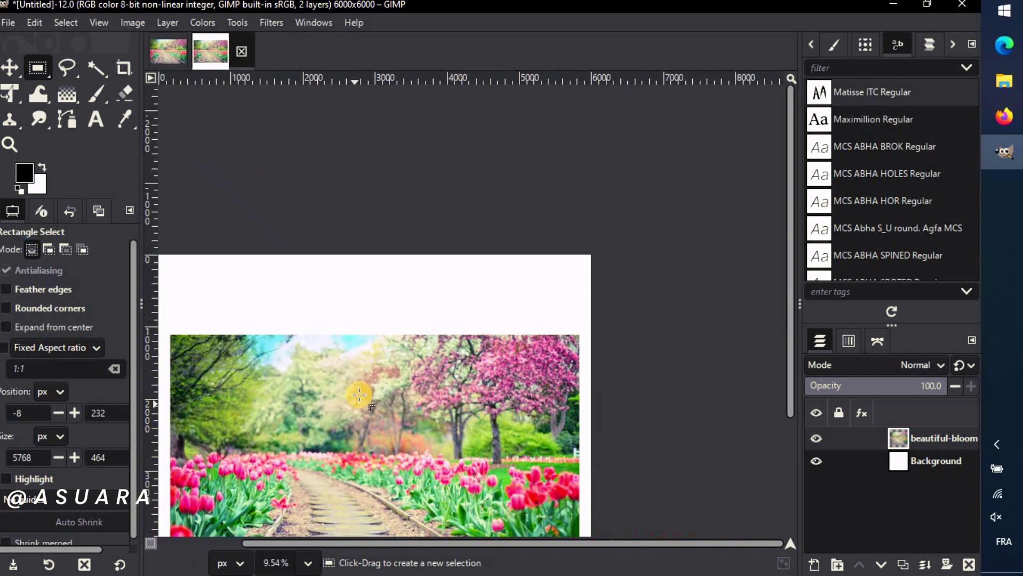
scroll(315, 414, "down", 1)
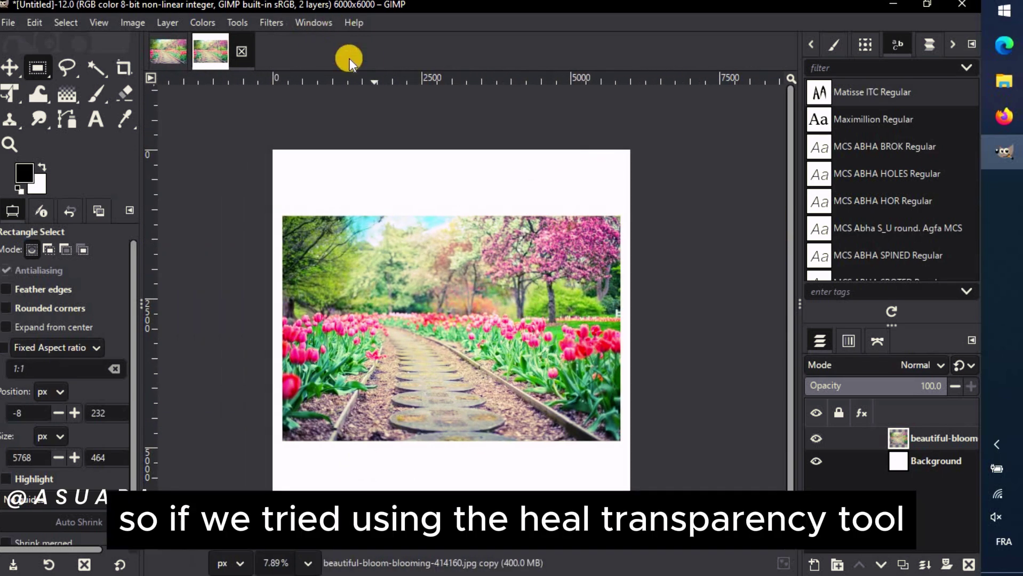
Step: Add an alpha channel to the tulip photo layer
right_click(907, 442)
left_click(838, 484)
right_click(909, 439)
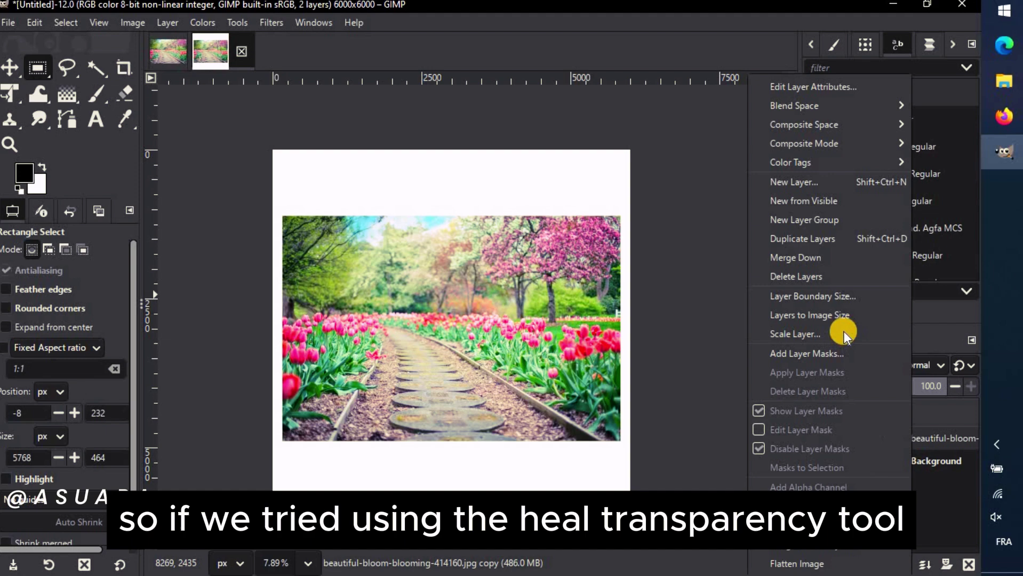
left_click(274, 21)
Step: Run Heal Transparency with current settings and dismiss the undo warning messages
left_click(271, 23)
mouse_move(299, 418)
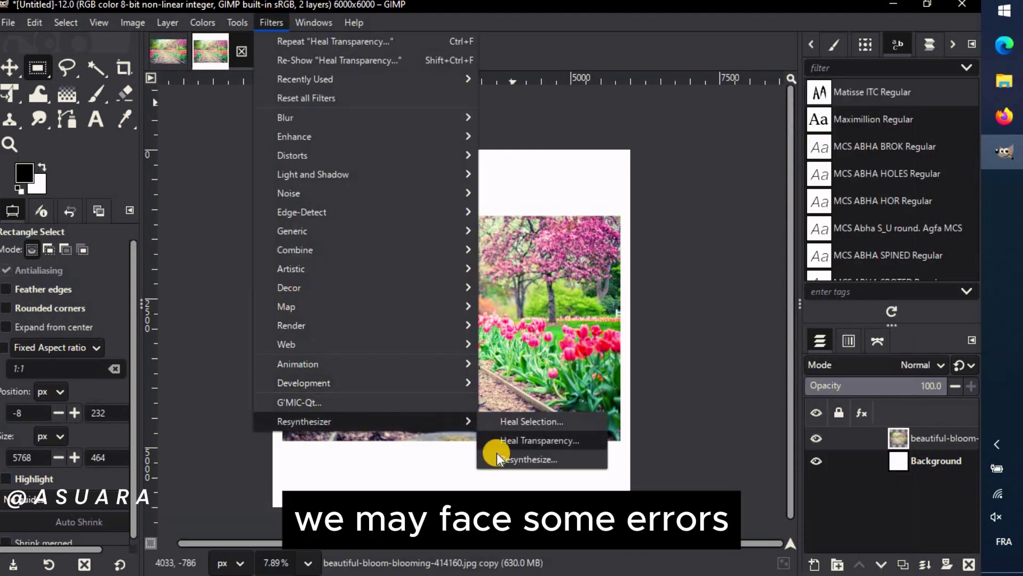
left_click(566, 447)
left_click(483, 347)
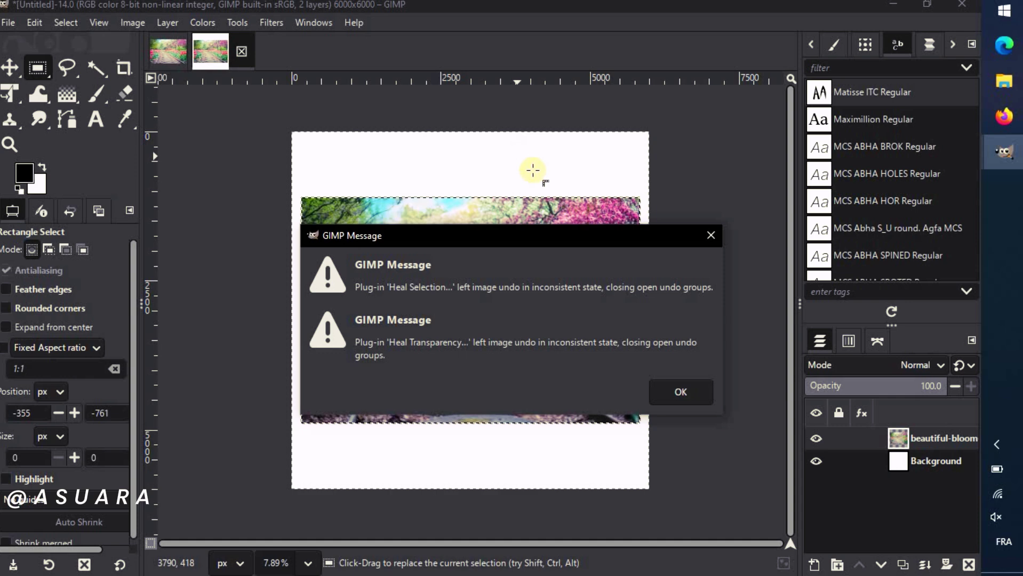
key("Return")
left_click(8, 23)
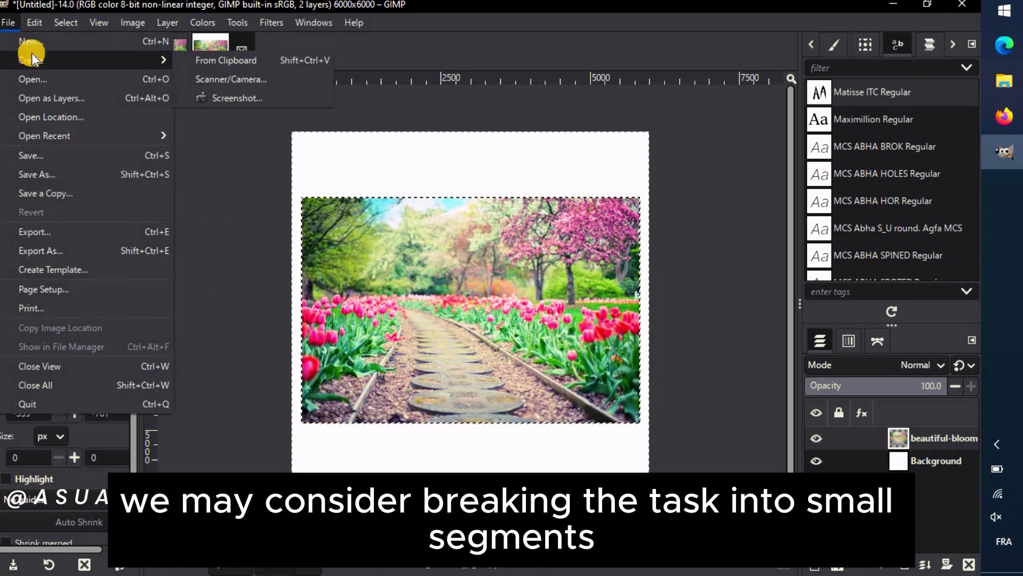
left_click(33, 46)
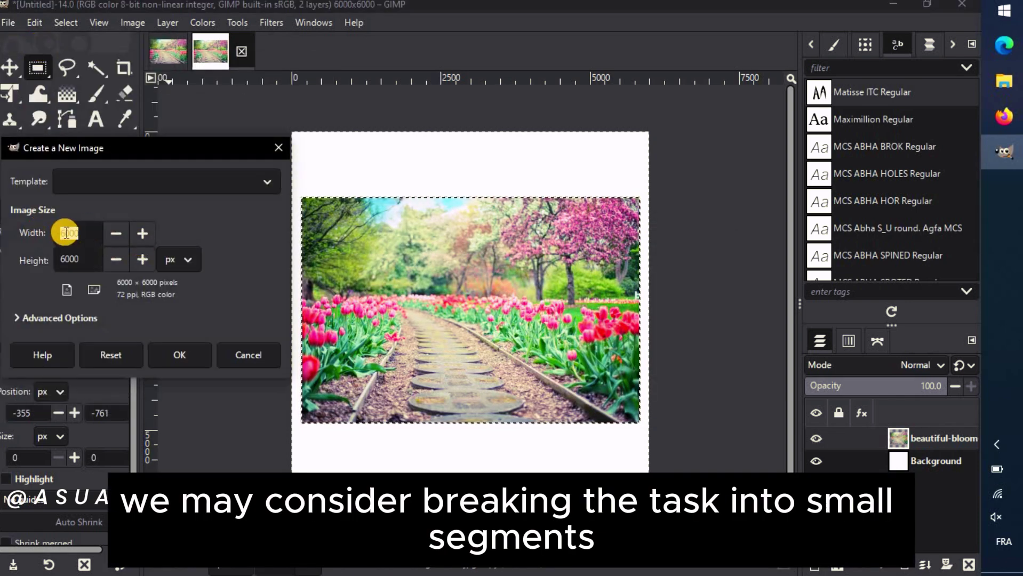
Step: Create a 5000×4000 image and drop the tulip photo onto it
type("5000")
key("Return")
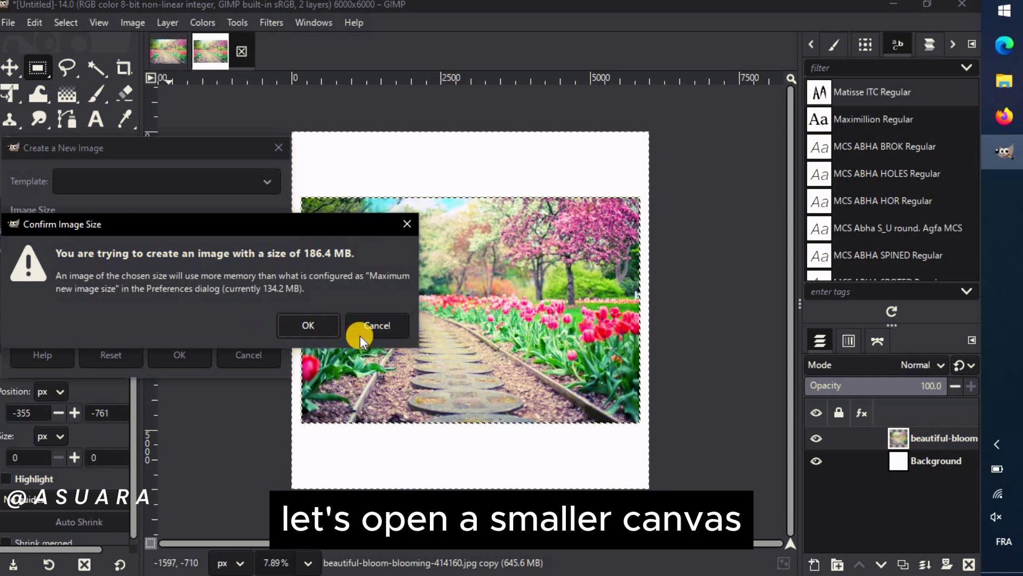
left_click(330, 329)
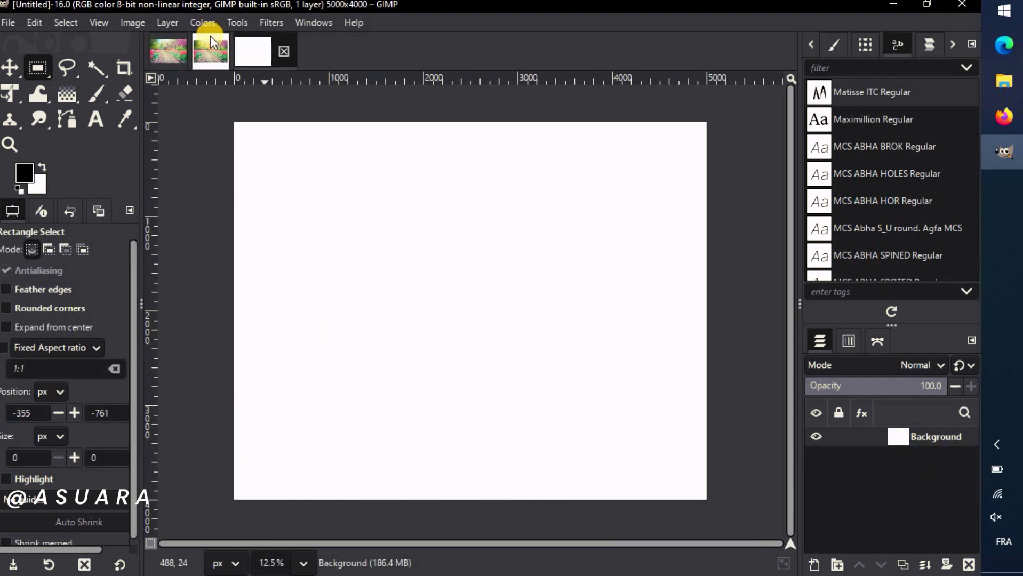
key("alt+1")
left_click_drag(314, 95, 387, 278)
key("m")
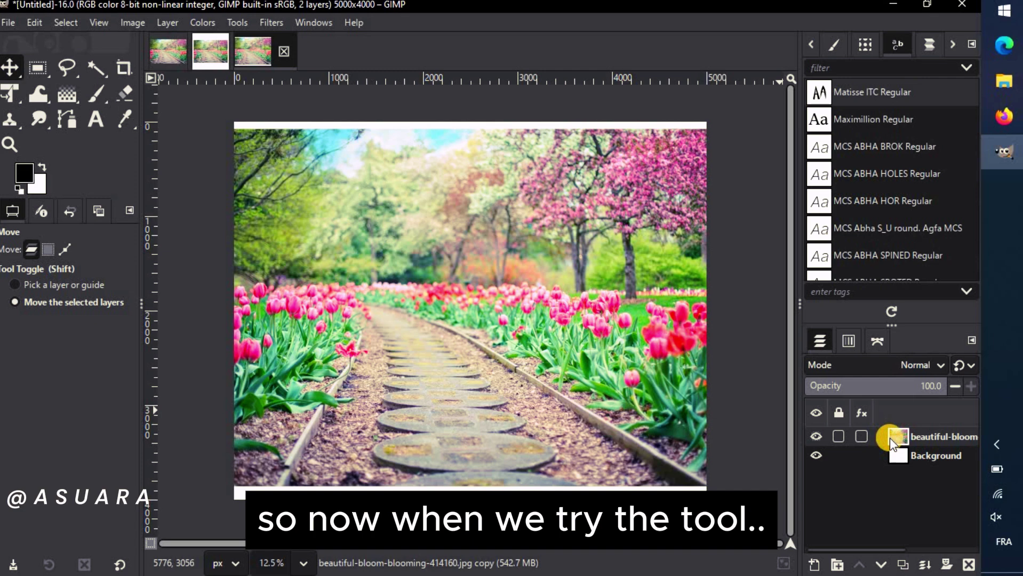
Step: Add an alpha channel, extend the photo layer to image size, and run Heal Transparency
right_click(890, 438)
left_click(802, 486)
right_click(917, 440)
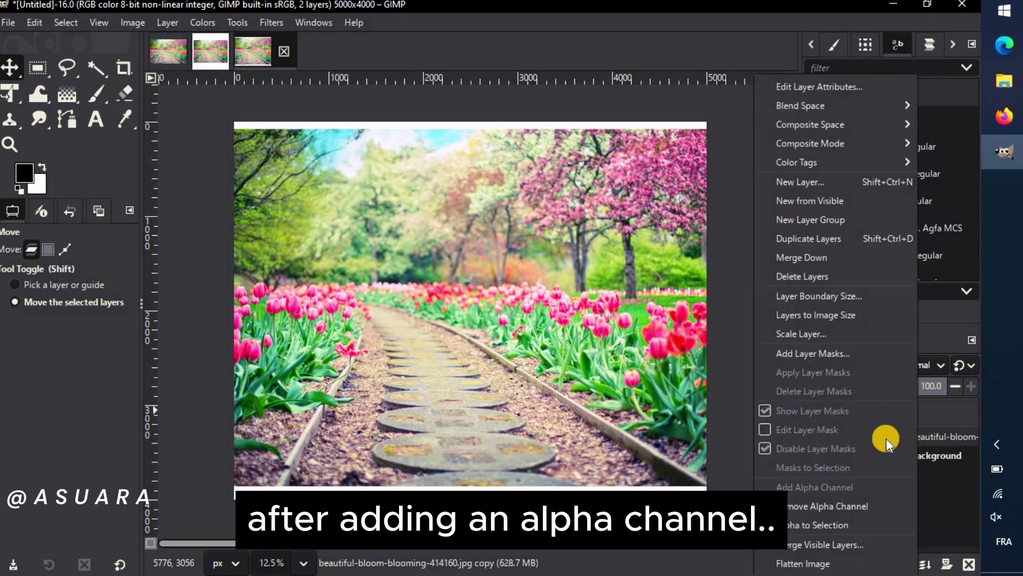
left_click(834, 316)
left_click(271, 23)
mouse_move(371, 421)
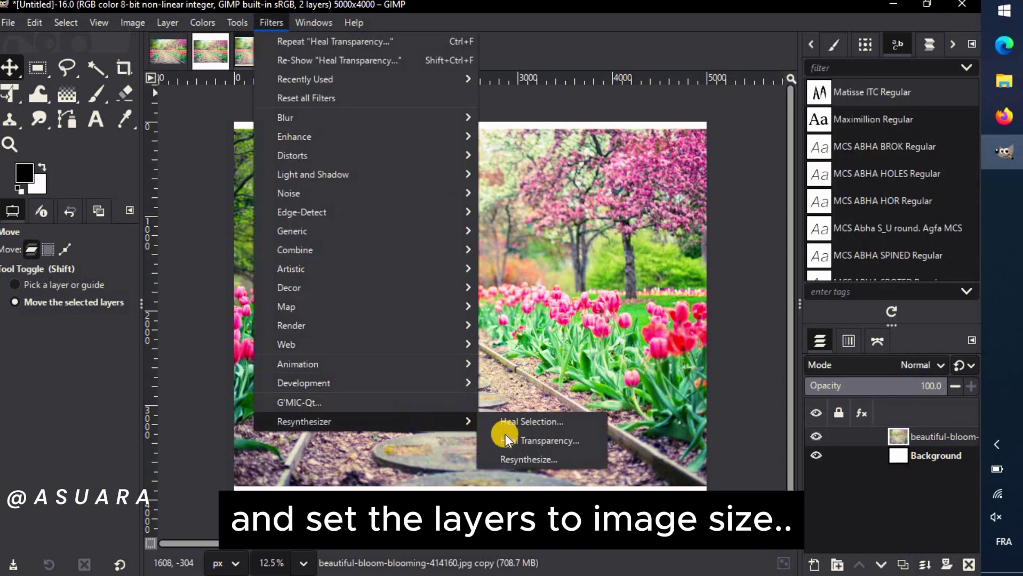
left_click(513, 441)
left_click(469, 338)
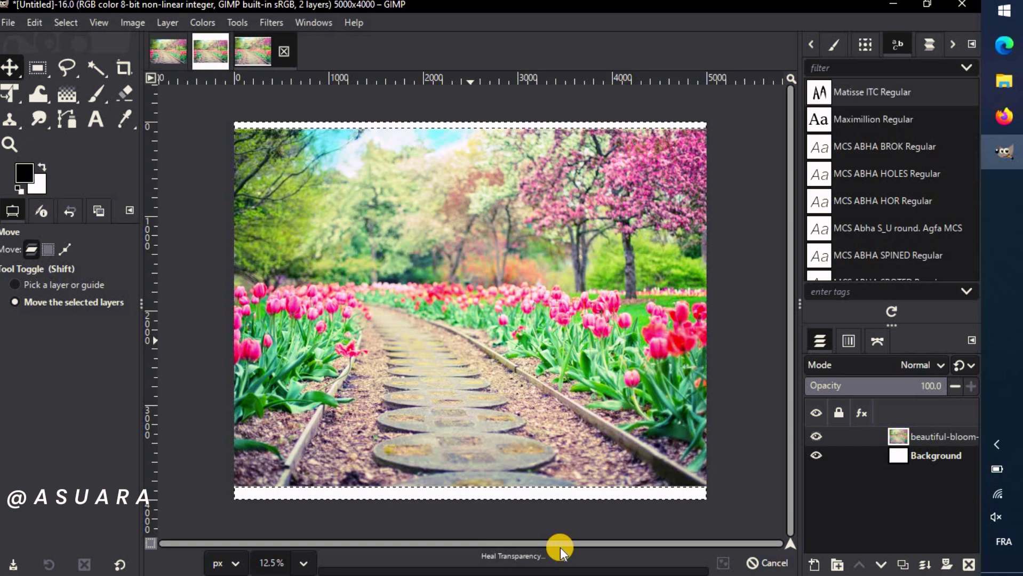
Step: Inspect the healed tulip borders, then return to the original beautiful-bloom-blooming photo
scroll(619, 501, "up", 5)
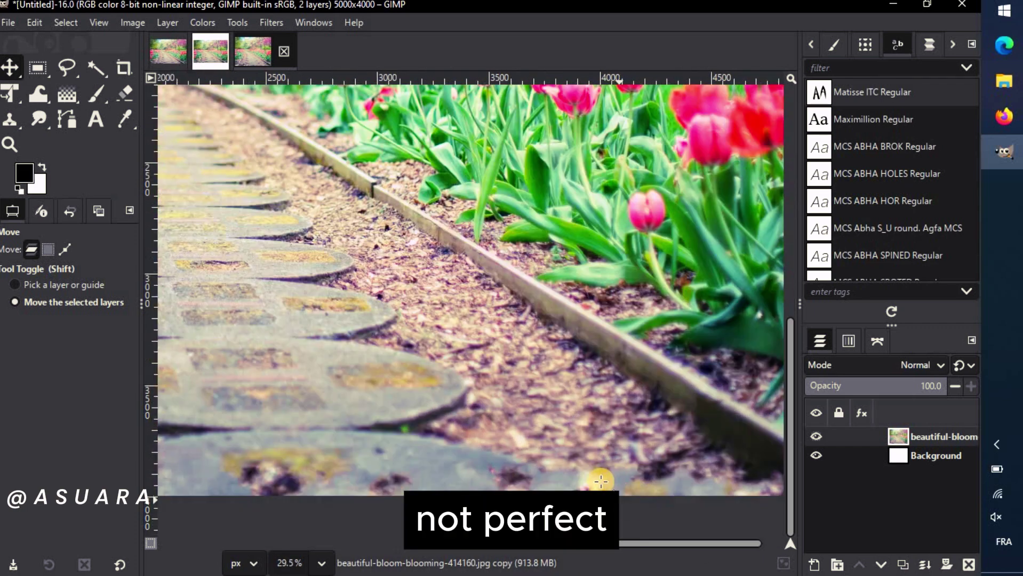
scroll(534, 472, "right", 2)
scroll(354, 464, "left", 5)
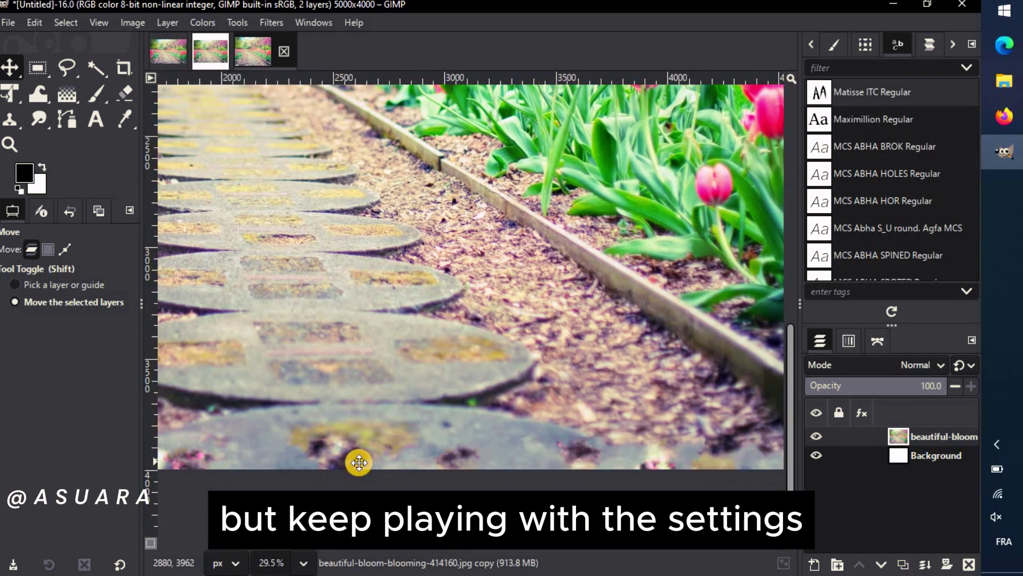
scroll(701, 407, "down", 2)
scroll(684, 362, "down", 2)
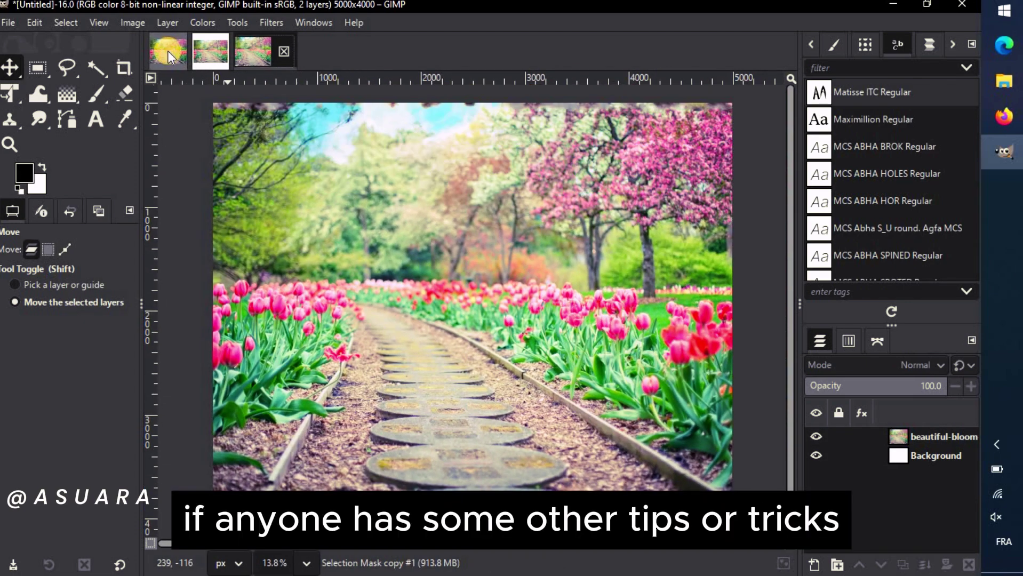
left_click(168, 50)
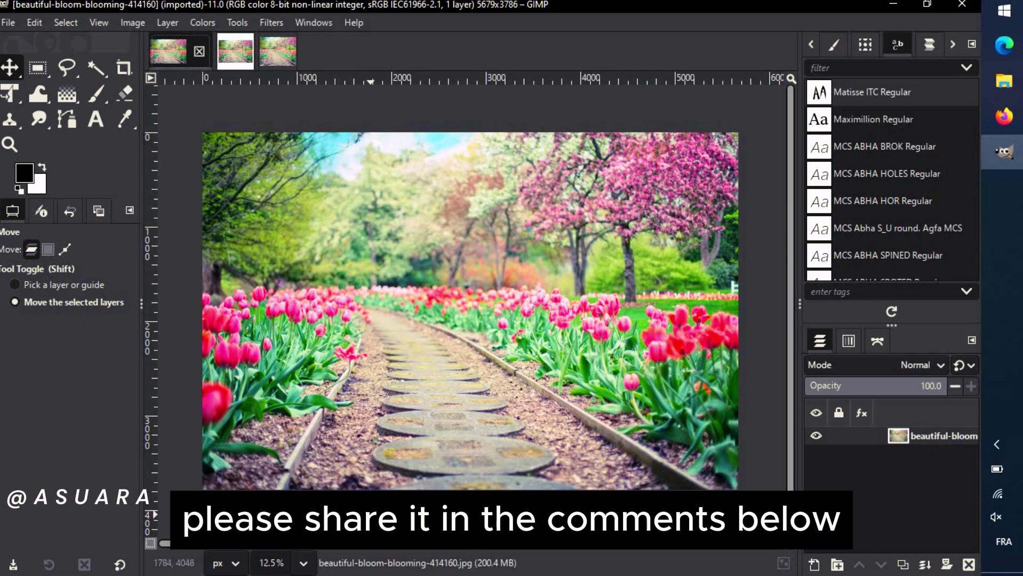
scroll(370, 515, "up", 2)
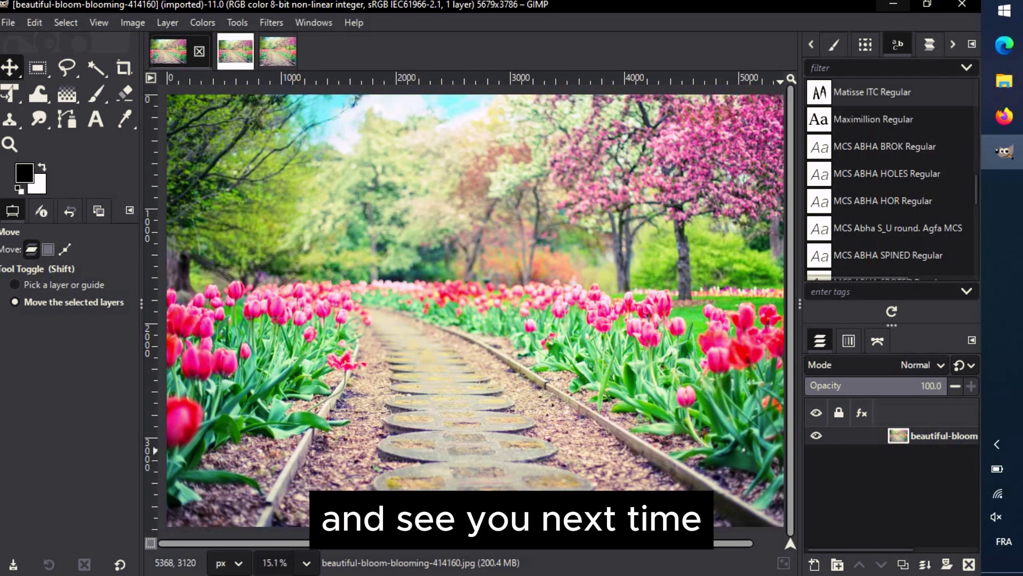